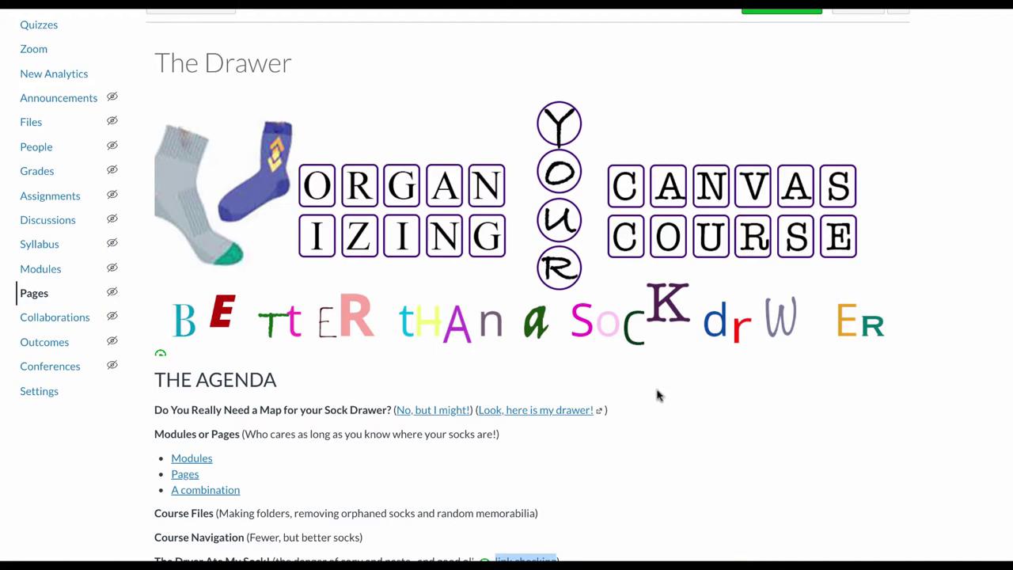
Step: Review the agenda on The Drawer page, and open the course home page to view the Being an Online Student module
{"action": "scroll", "coordinate": [661, 410], "scroll_direction": "down", "scroll_amount": 3}
{"action": "scroll", "coordinate": [661, 411], "scroll_direction": "down", "scroll_amount": 1}
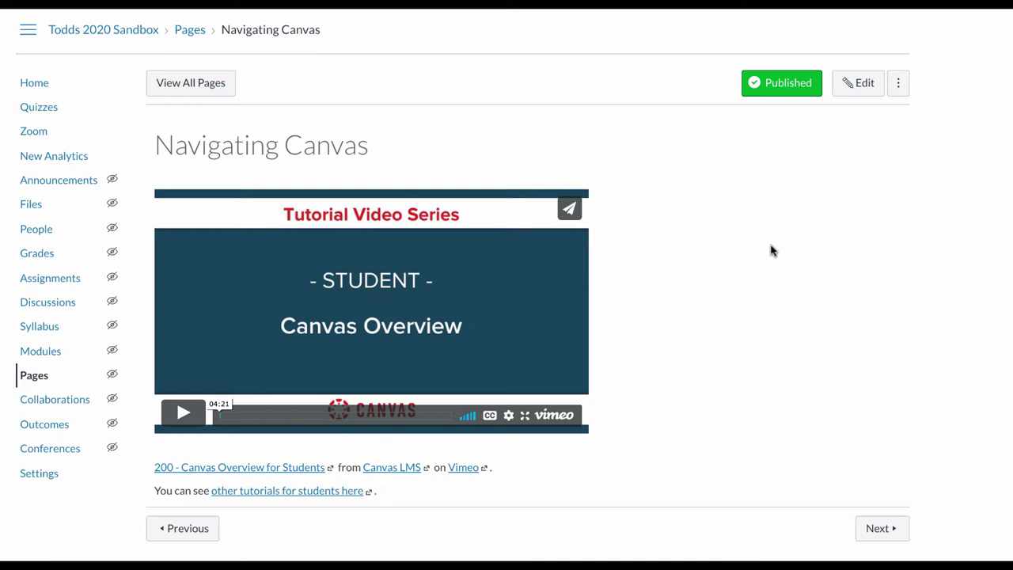
{"action": "left_click", "coordinate": [32, 85]}
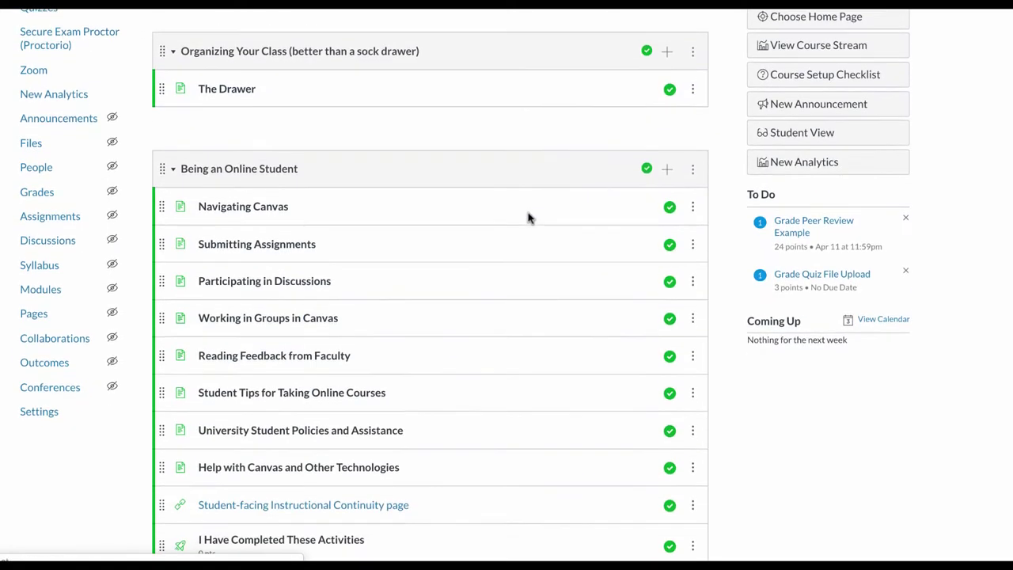
{"action": "scroll", "coordinate": [529, 219], "scroll_direction": "down", "scroll_amount": 3}
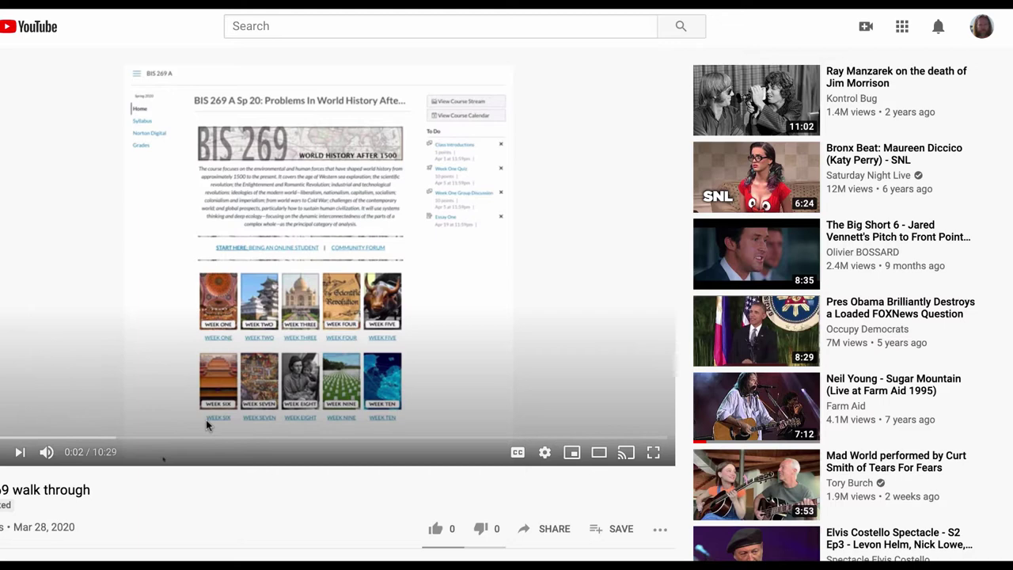
Step: Skim the BIS 269 walk-through video by skipping ahead to about 1:16, 2:28, 3:31, 5:05, 6:11, 7:28 and a further point
{"action": "left_click", "coordinate": [57, 438]}
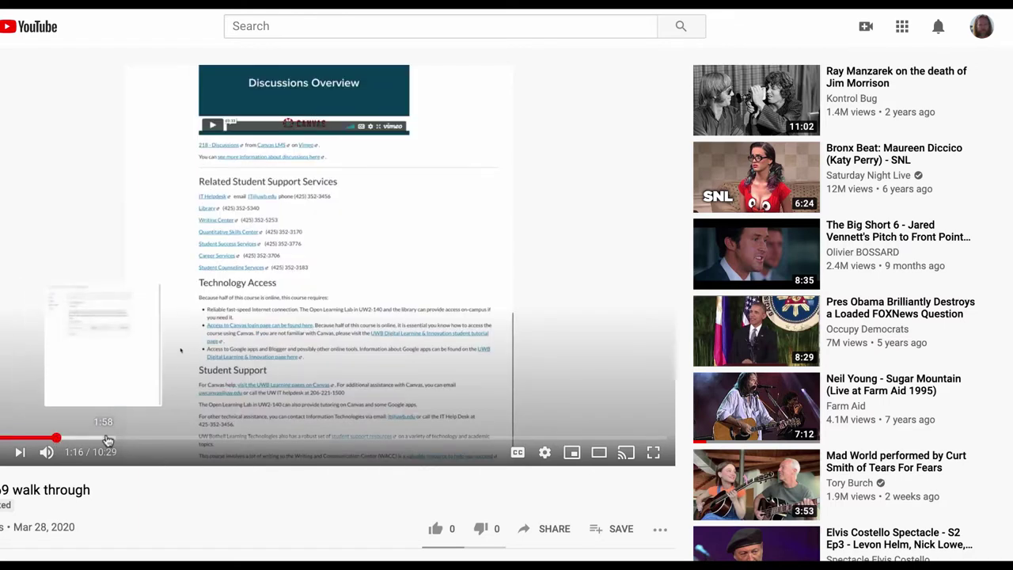
{"action": "left_click", "coordinate": [136, 438]}
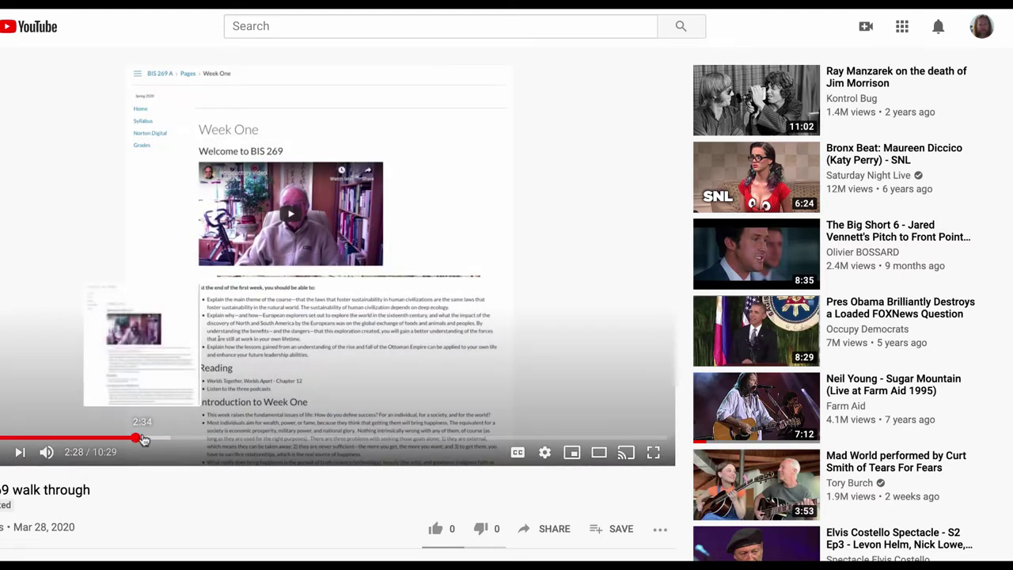
{"action": "left_click", "coordinate": [204, 438]}
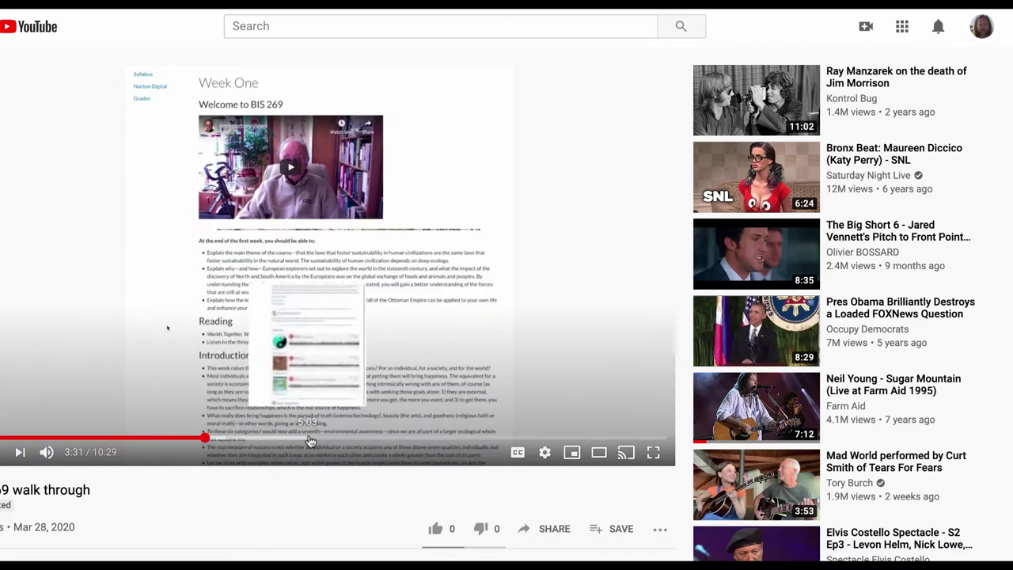
{"action": "left_click", "coordinate": [310, 438]}
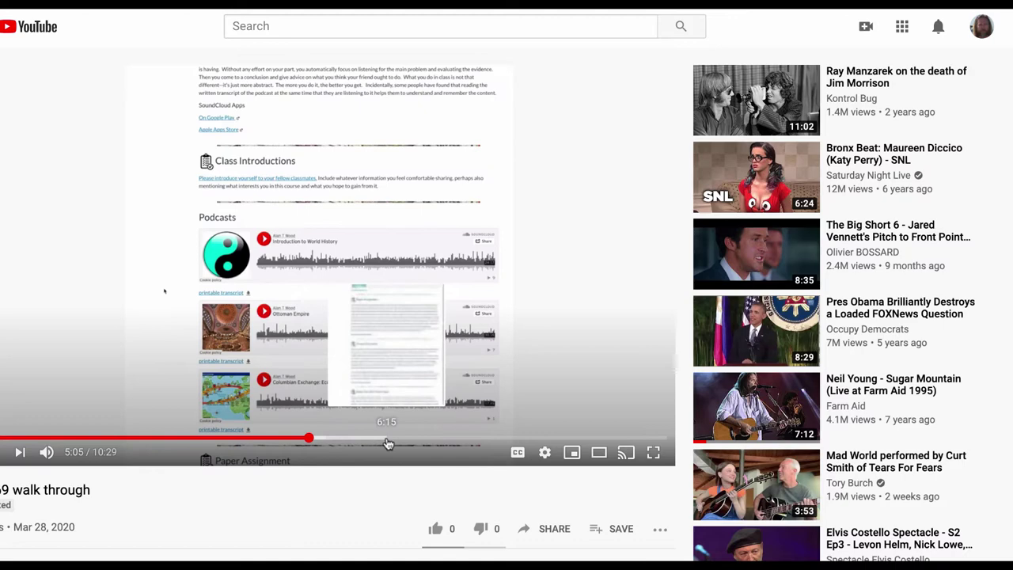
{"action": "left_click", "coordinate": [382, 440]}
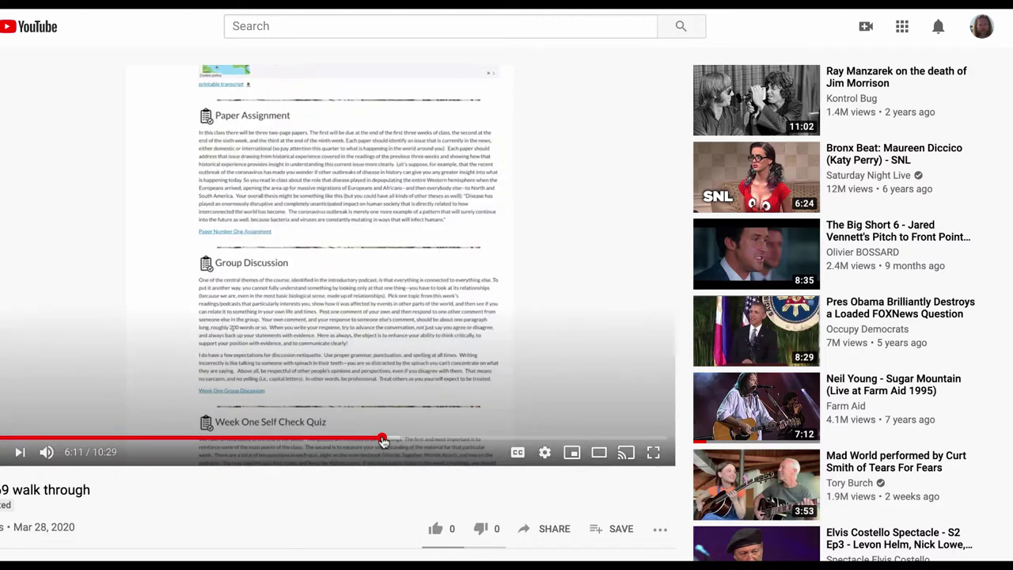
{"action": "left_click", "coordinate": [468, 439]}
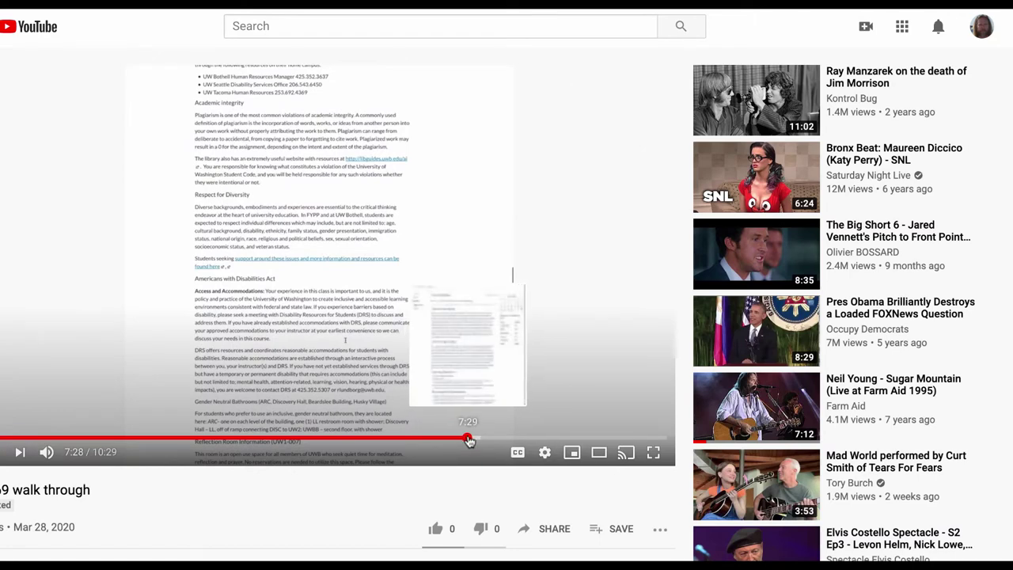
{"action": "left_click", "coordinate": [540, 439]}
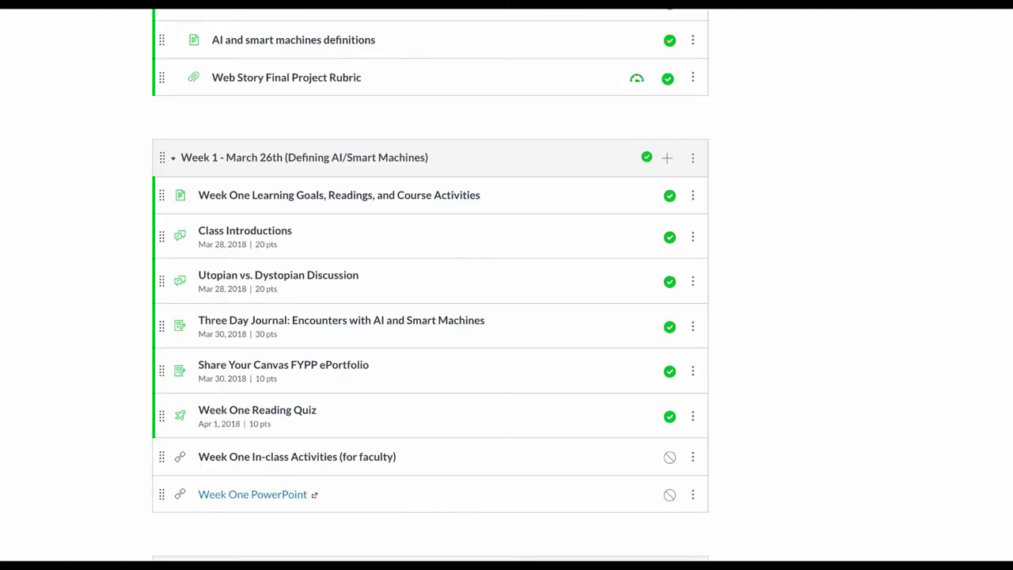
Step: Examine the module-based course home page, from the Getting Started - Course Information module to the Week 1 items
{"action": "scroll", "coordinate": [788, 188], "scroll_direction": "up", "scroll_amount": 2}
{"action": "scroll", "coordinate": [788, 187], "scroll_direction": "up", "scroll_amount": 7}
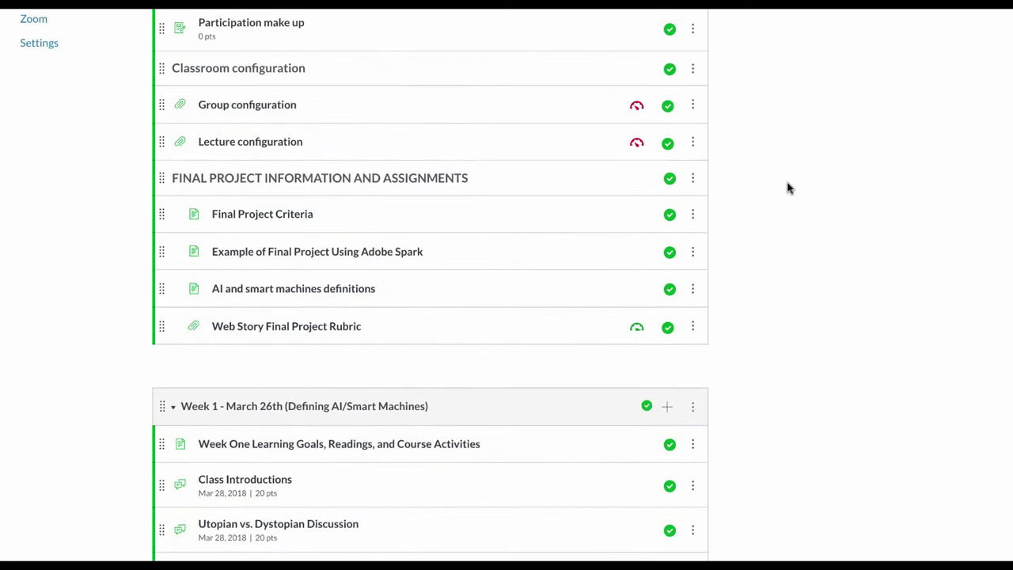
{"action": "scroll", "coordinate": [788, 187], "scroll_direction": "up", "scroll_amount": 1}
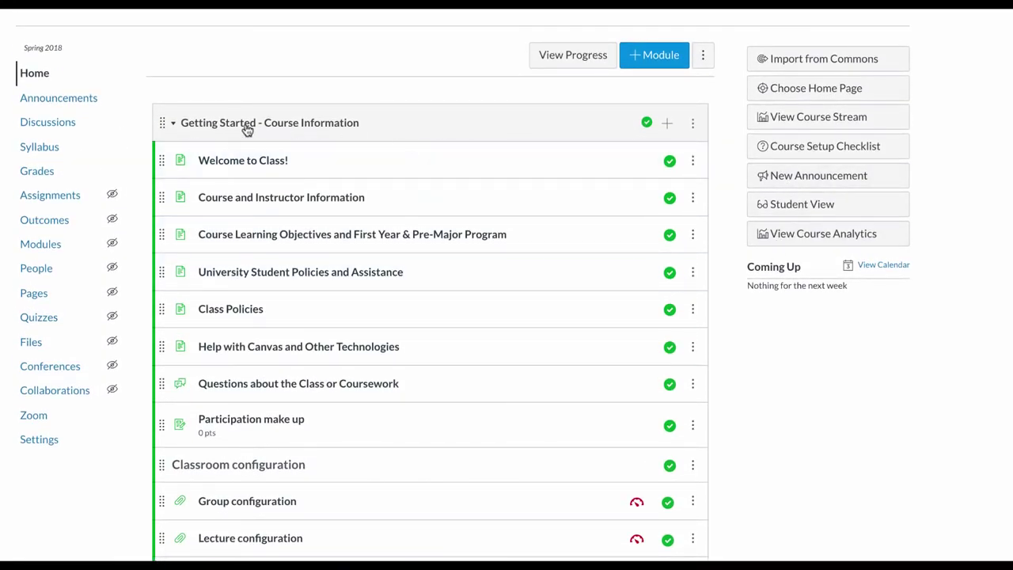
{"action": "scroll", "coordinate": [780, 346], "scroll_direction": "down", "scroll_amount": 2}
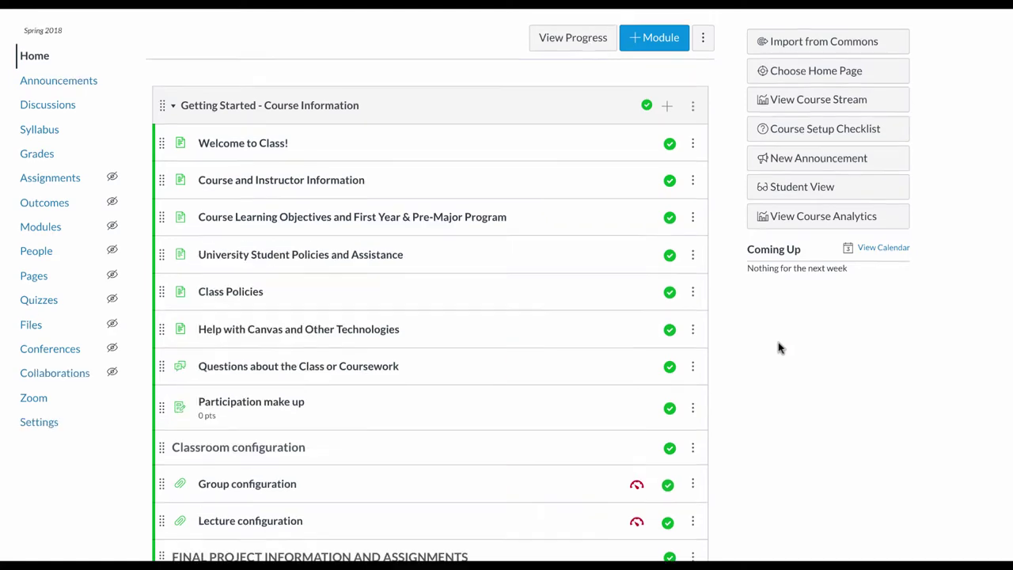
{"action": "scroll", "coordinate": [780, 347], "scroll_direction": "down", "scroll_amount": 2}
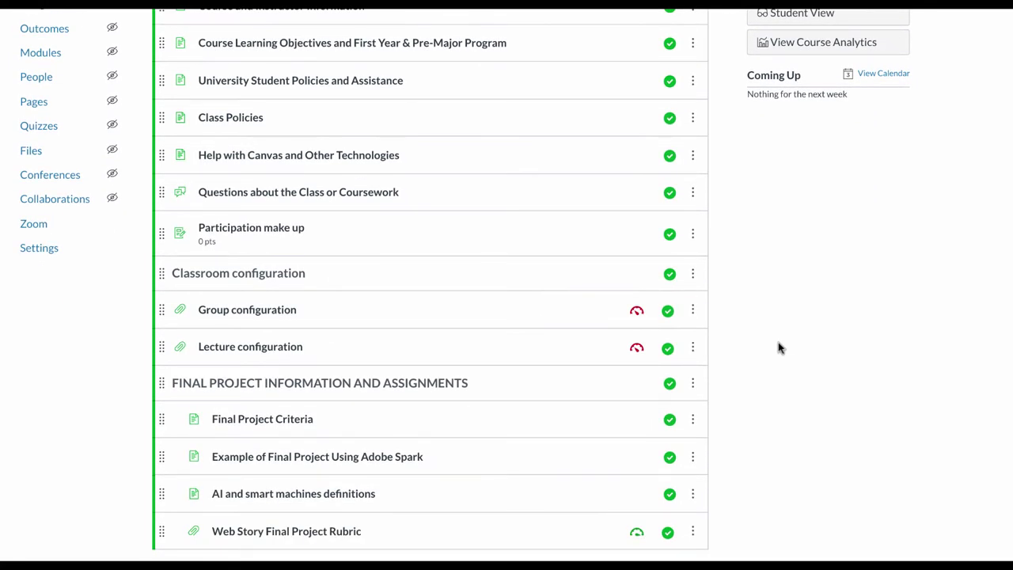
{"action": "scroll", "coordinate": [780, 346], "scroll_direction": "down", "scroll_amount": 3}
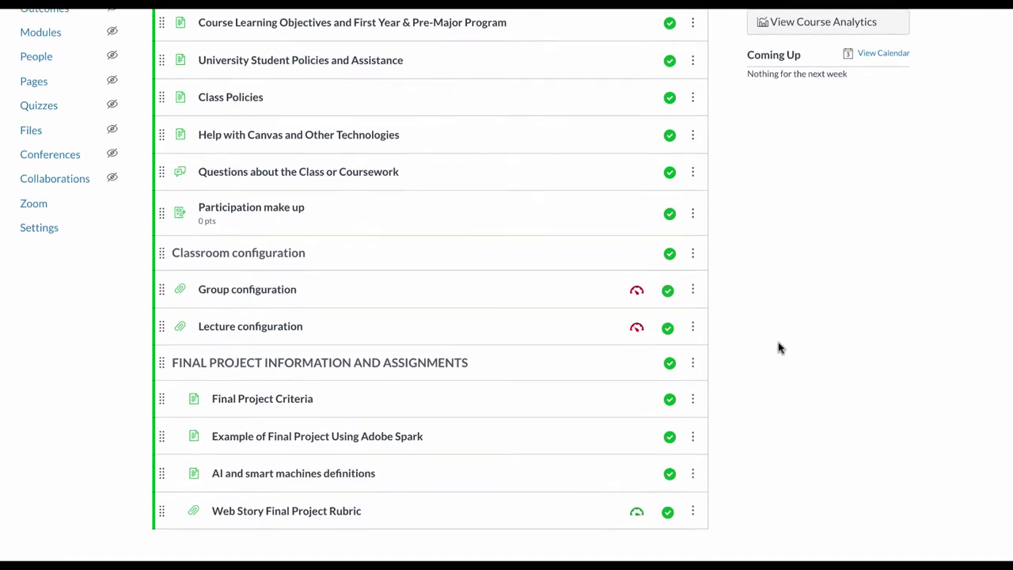
{"action": "scroll", "coordinate": [780, 346], "scroll_direction": "down", "scroll_amount": 8}
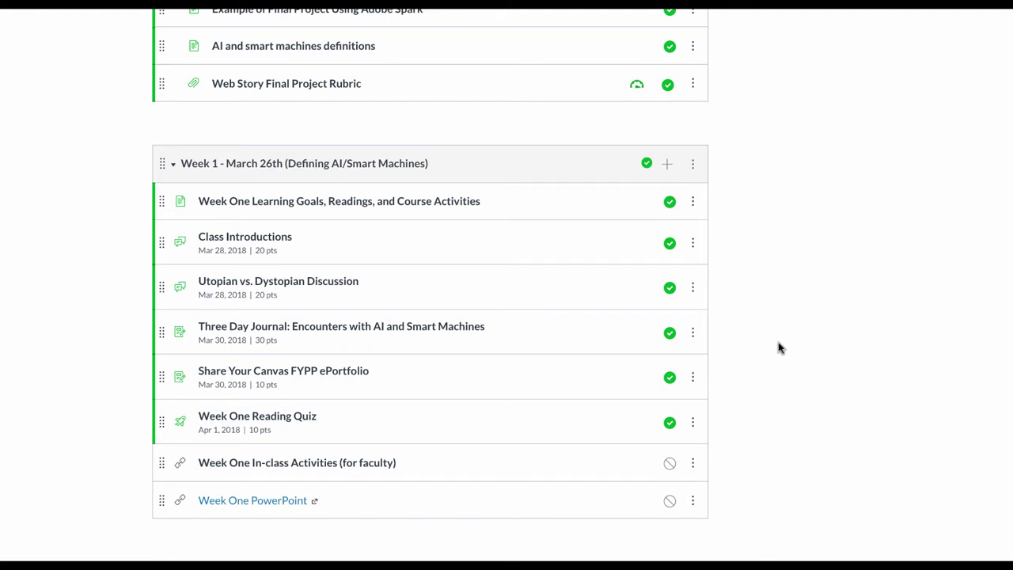
{"action": "scroll", "coordinate": [780, 346], "scroll_direction": "down", "scroll_amount": 2}
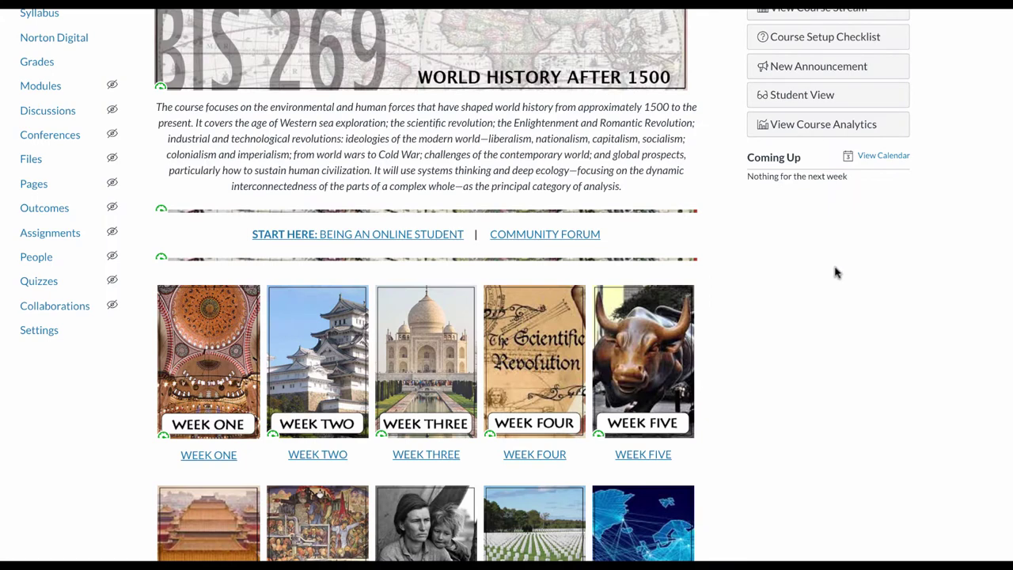
Step: Look over the BIS 269 home page and open the Week Two page from its picture
{"action": "scroll", "coordinate": [834, 272], "scroll_direction": "up", "scroll_amount": 2}
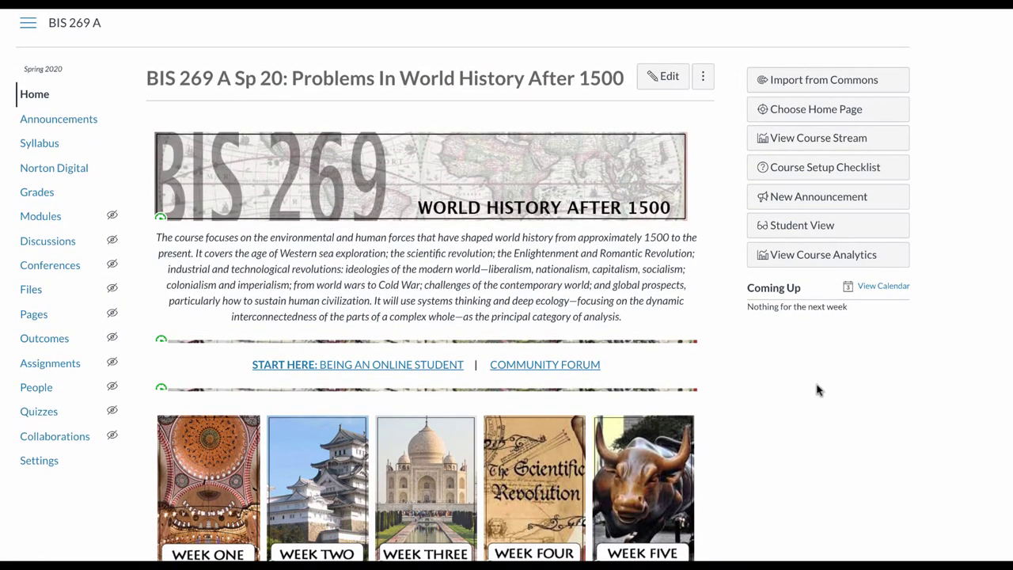
{"action": "scroll", "coordinate": [818, 390], "scroll_direction": "down", "scroll_amount": 1}
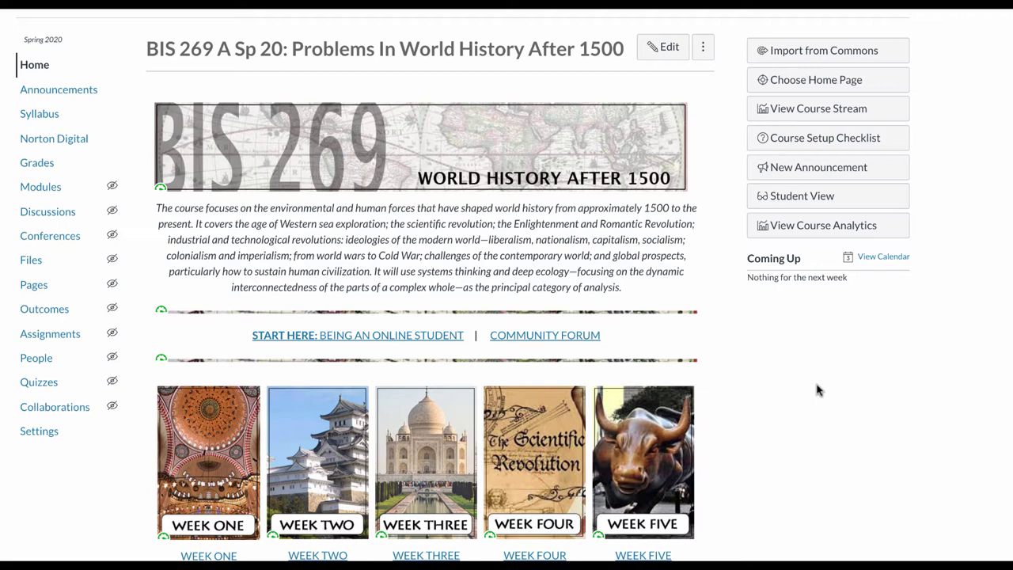
{"action": "scroll", "coordinate": [818, 389], "scroll_direction": "down", "scroll_amount": 2}
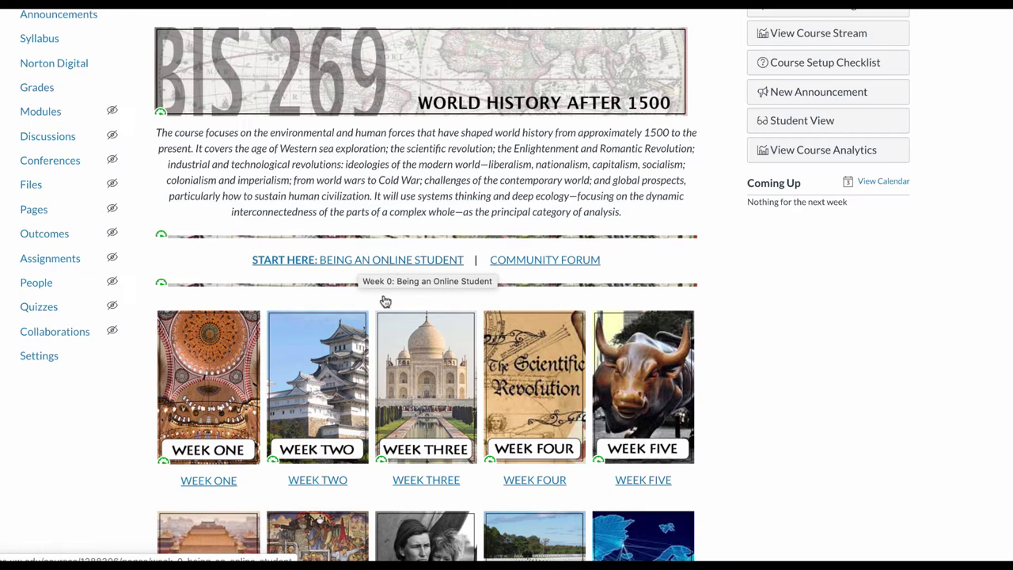
{"action": "left_click", "coordinate": [321, 402]}
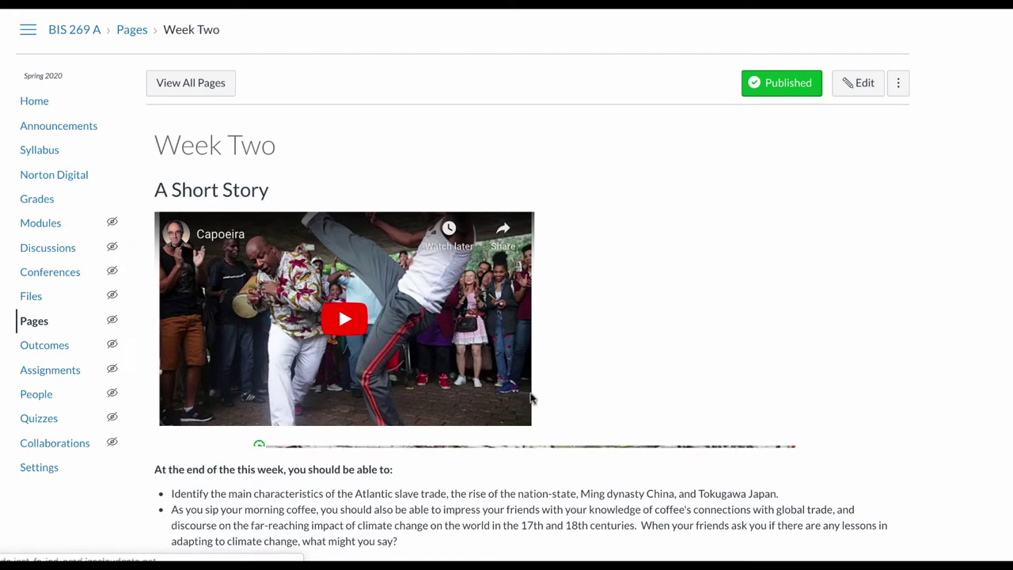
Step: Examine the Week Two page's learning goals, reading, introduction, podcasts, paper assignment and group discussion sections
{"action": "scroll", "coordinate": [649, 387], "scroll_direction": "down", "scroll_amount": 3}
{"action": "scroll", "coordinate": [649, 387], "scroll_direction": "down", "scroll_amount": 2}
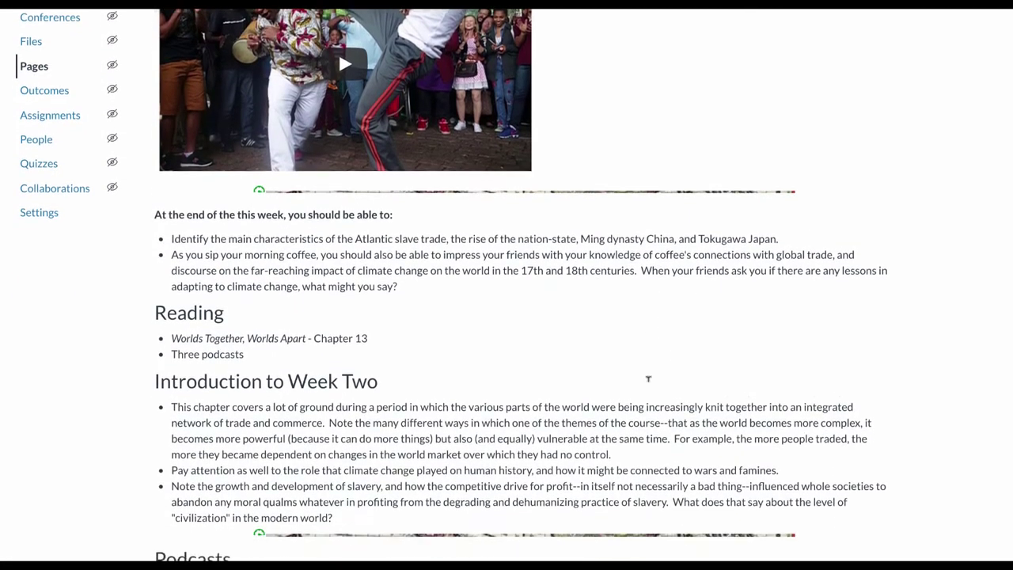
{"action": "scroll", "coordinate": [649, 387], "scroll_direction": "down", "scroll_amount": 1}
{"action": "scroll", "coordinate": [649, 387], "scroll_direction": "down", "scroll_amount": 1}
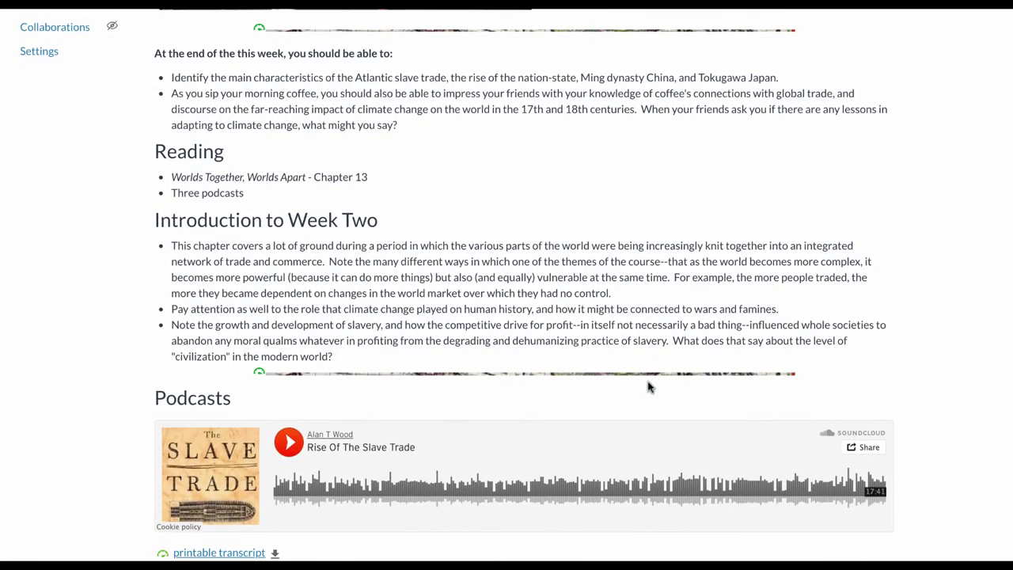
{"action": "scroll", "coordinate": [649, 387], "scroll_direction": "down", "scroll_amount": 4}
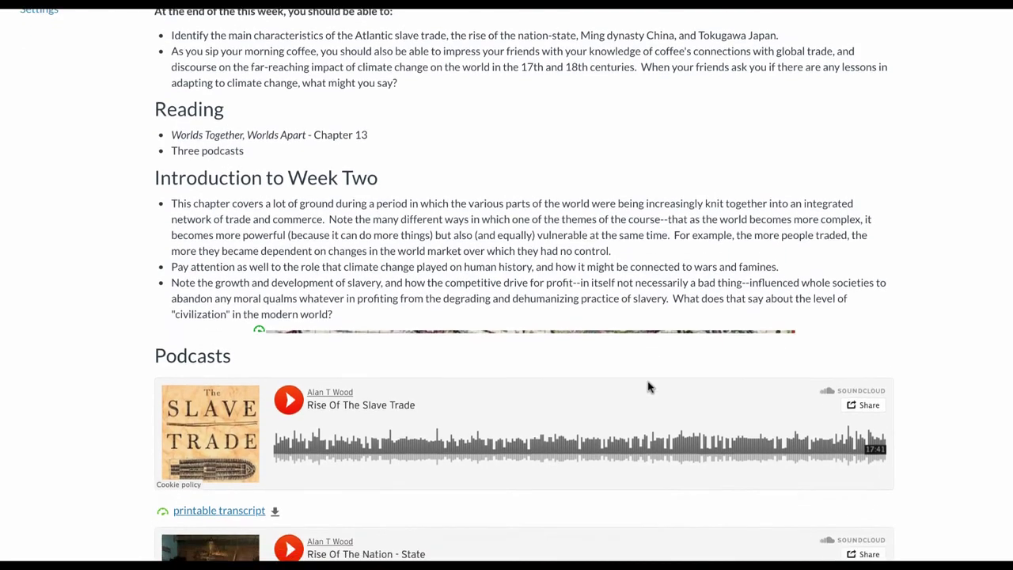
{"action": "scroll", "coordinate": [649, 387], "scroll_direction": "down", "scroll_amount": 3}
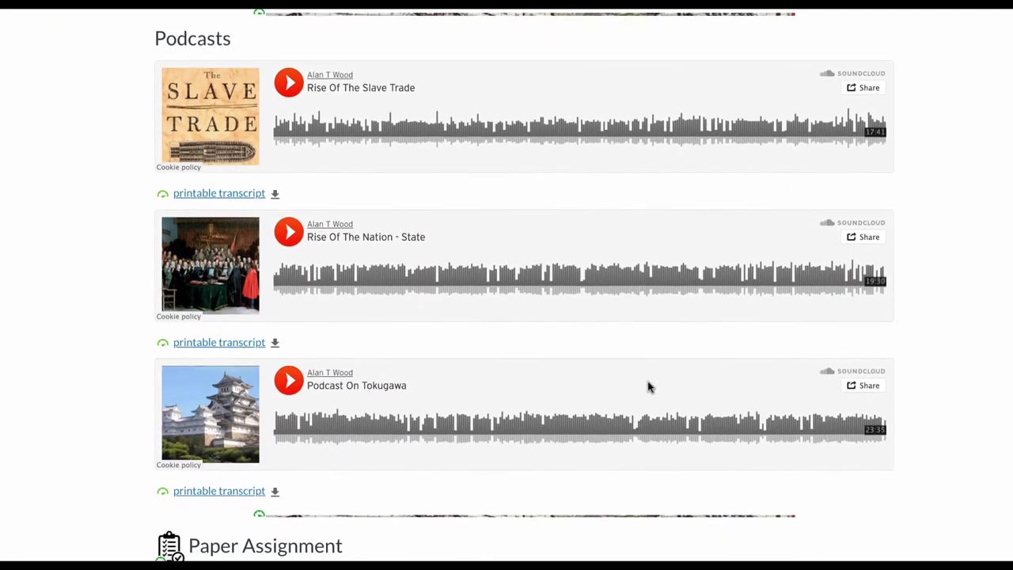
{"action": "scroll", "coordinate": [649, 387], "scroll_direction": "down", "scroll_amount": 2}
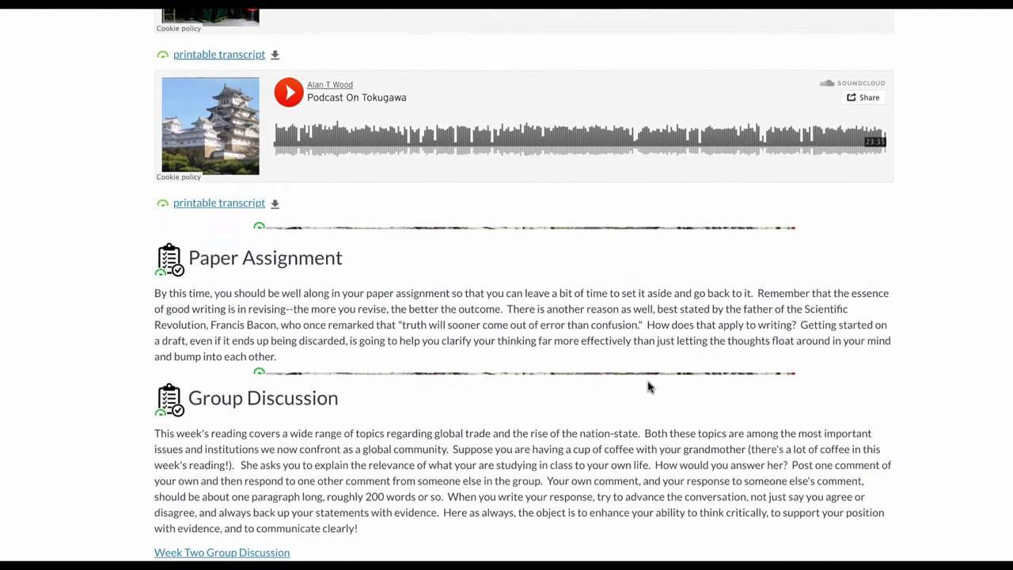
{"action": "scroll", "coordinate": [649, 387], "scroll_direction": "down", "scroll_amount": 1}
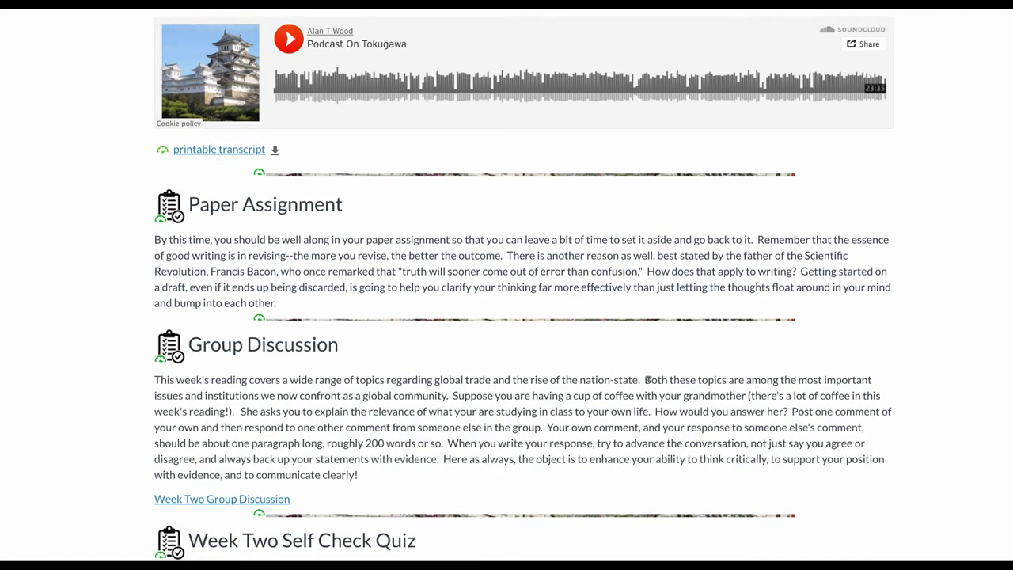
{"action": "scroll", "coordinate": [648, 380], "scroll_direction": "up", "scroll_amount": 8}
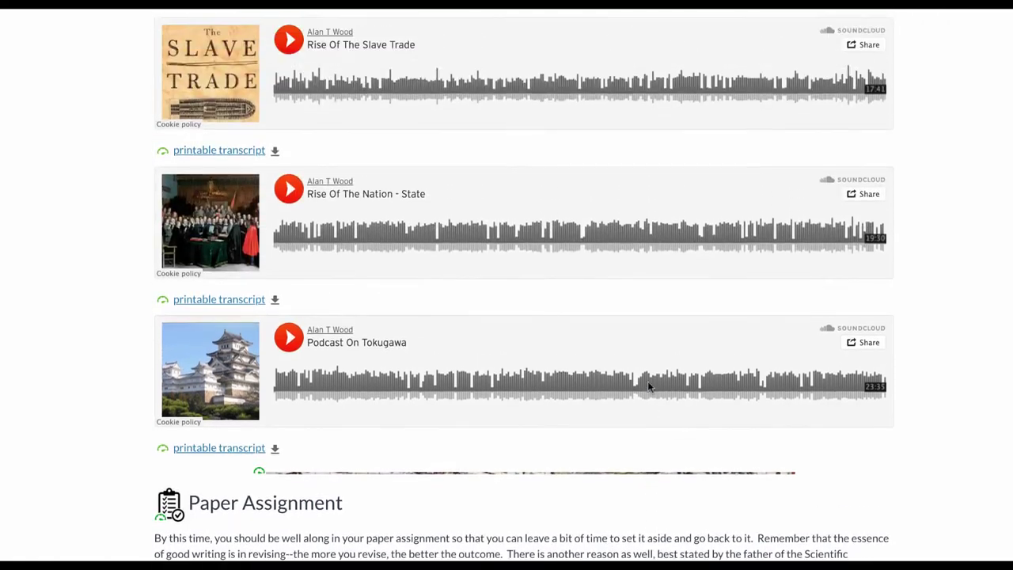
{"action": "scroll", "coordinate": [649, 387], "scroll_direction": "up", "scroll_amount": 6}
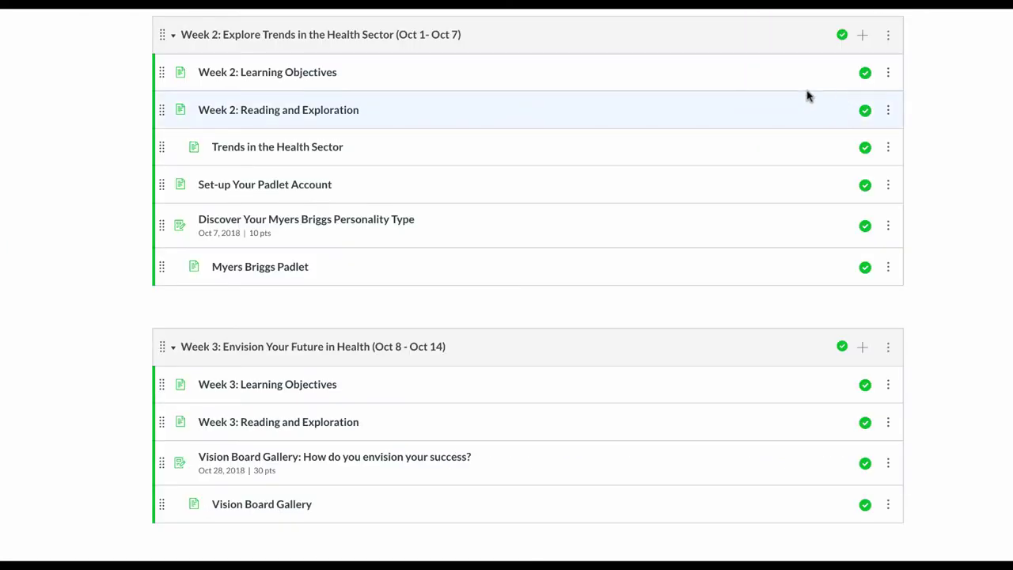
Step: Go from the BHS 310 modules list to the course home page and open the Week One link
{"action": "scroll", "coordinate": [807, 97], "scroll_direction": "up", "scroll_amount": 10}
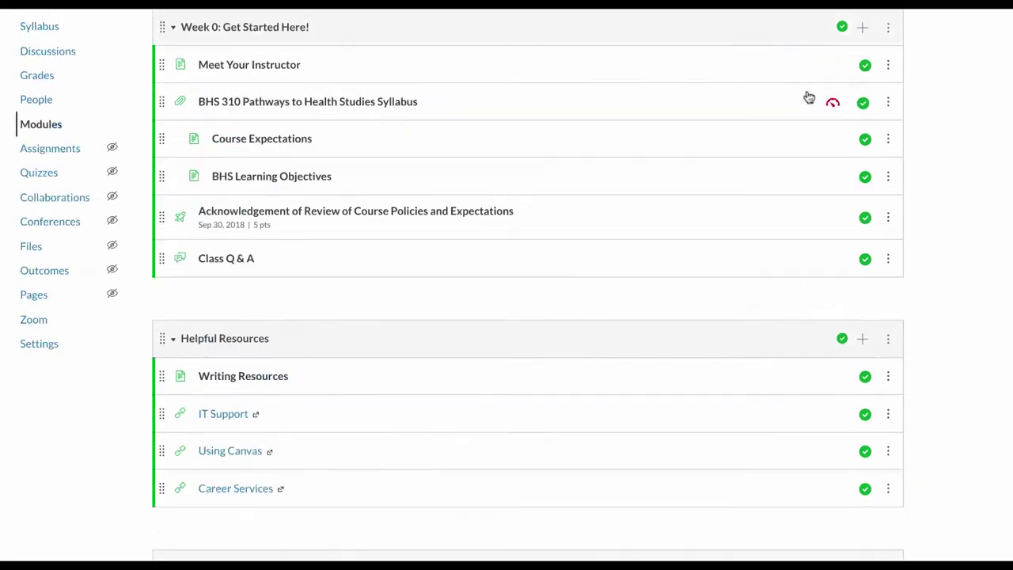
{"action": "left_click", "coordinate": [32, 103]}
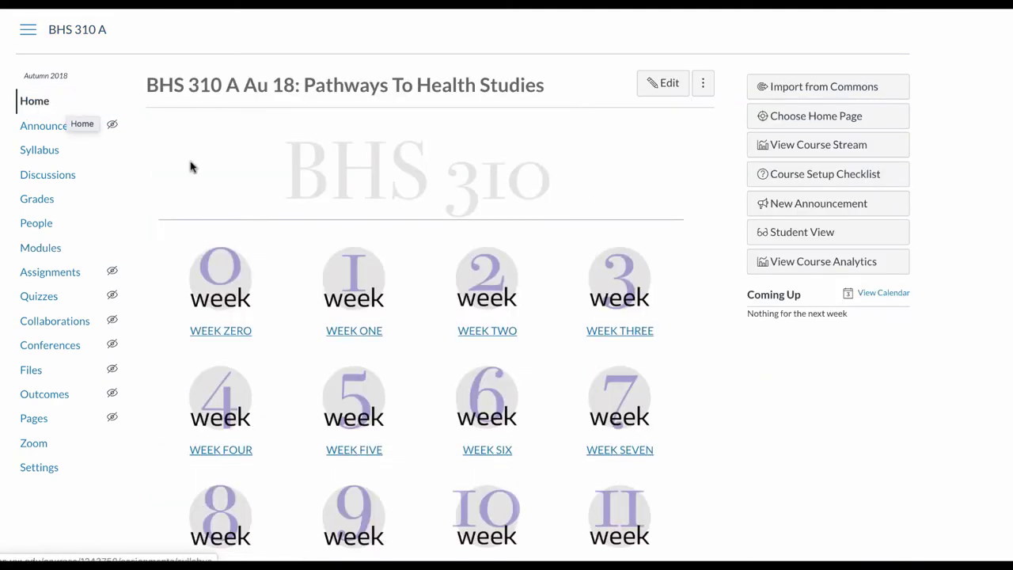
{"action": "left_click", "coordinate": [354, 334]}
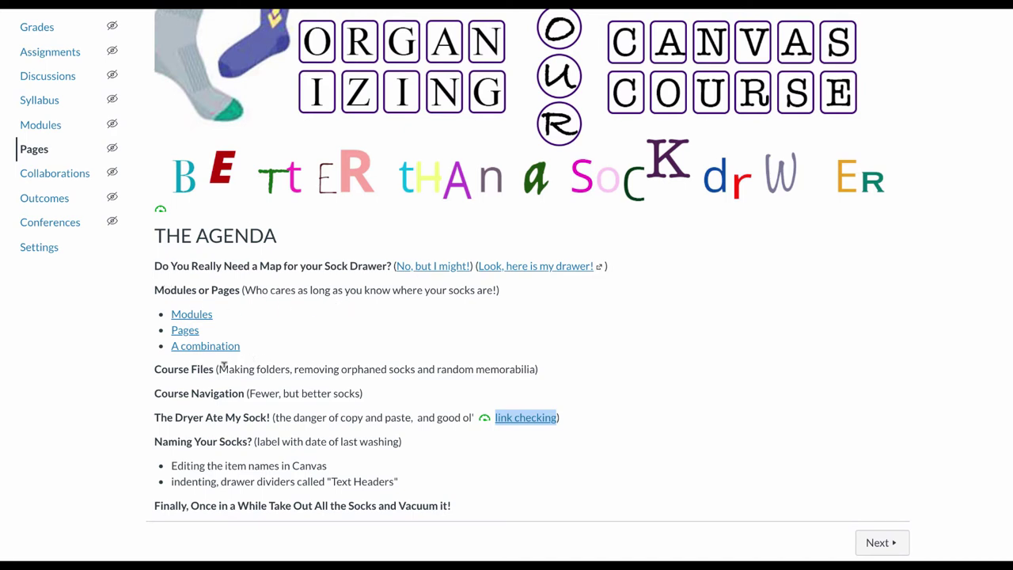
Step: Open the sandbox course's Files area from The Drawer page
{"action": "scroll", "coordinate": [261, 367], "scroll_direction": "up", "scroll_amount": 2}
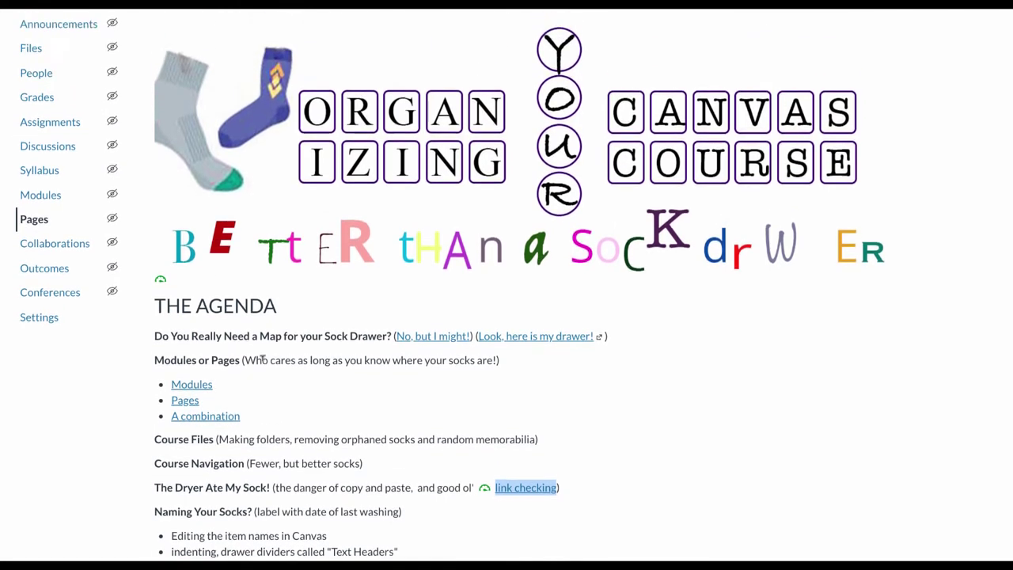
{"action": "scroll", "coordinate": [261, 367], "scroll_direction": "up", "scroll_amount": 1}
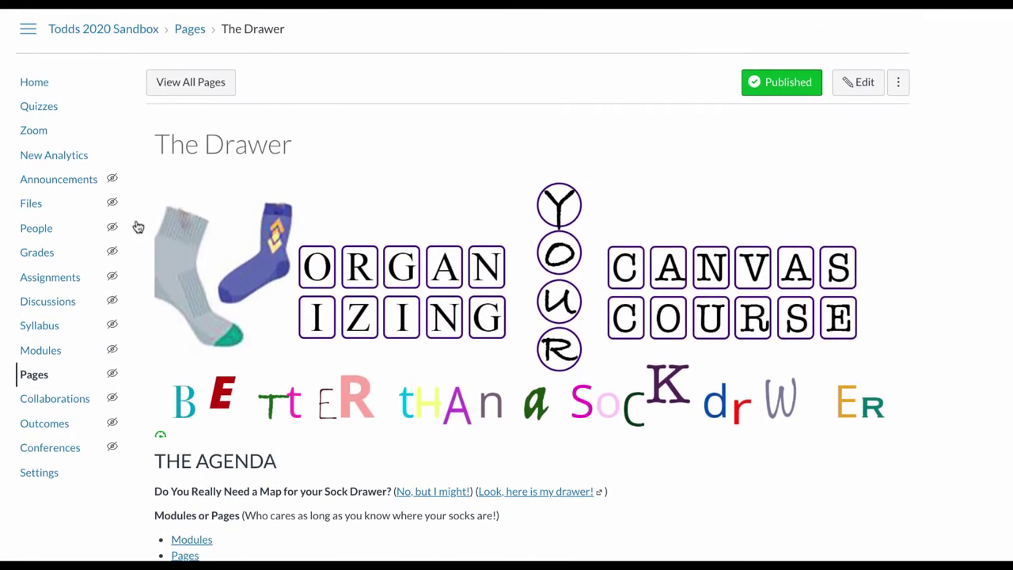
{"action": "left_click", "coordinate": [31, 204]}
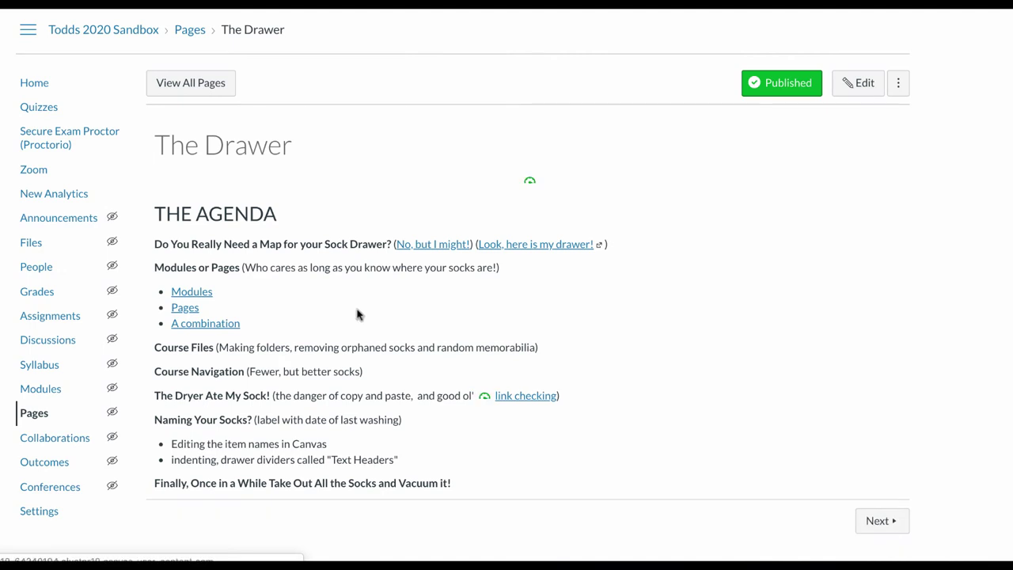
Step: Open the sandbox course's Files area again and look over its folders and loose image files
{"action": "scroll", "coordinate": [482, 361], "scroll_direction": "down", "scroll_amount": 3}
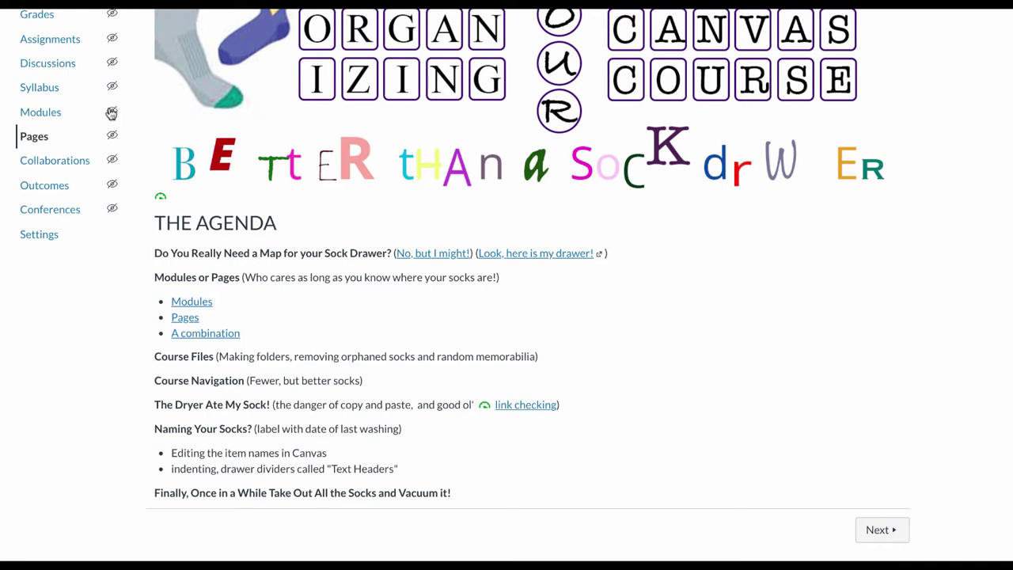
{"action": "left_click", "coordinate": [33, 136]}
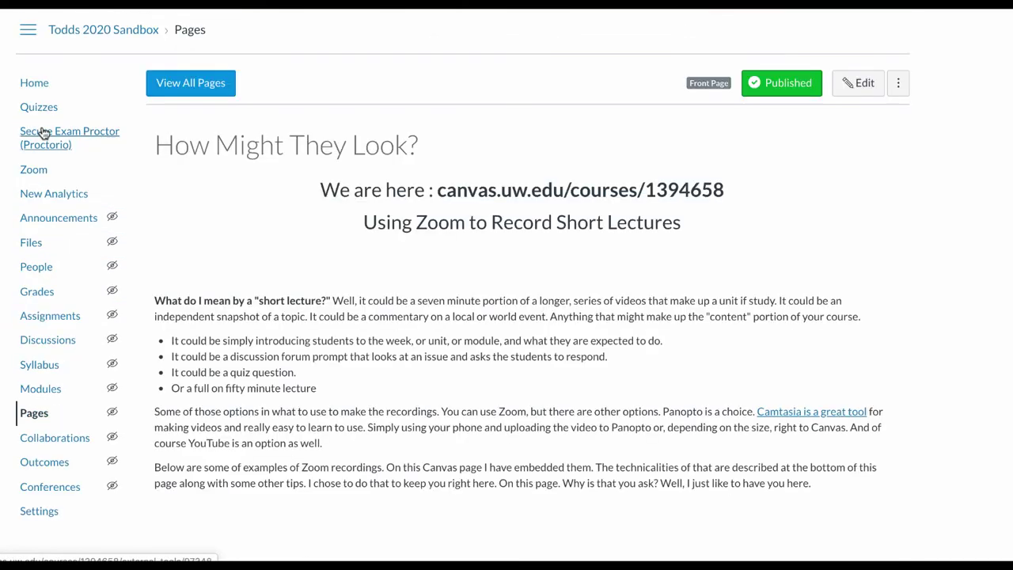
{"action": "left_click", "coordinate": [32, 244]}
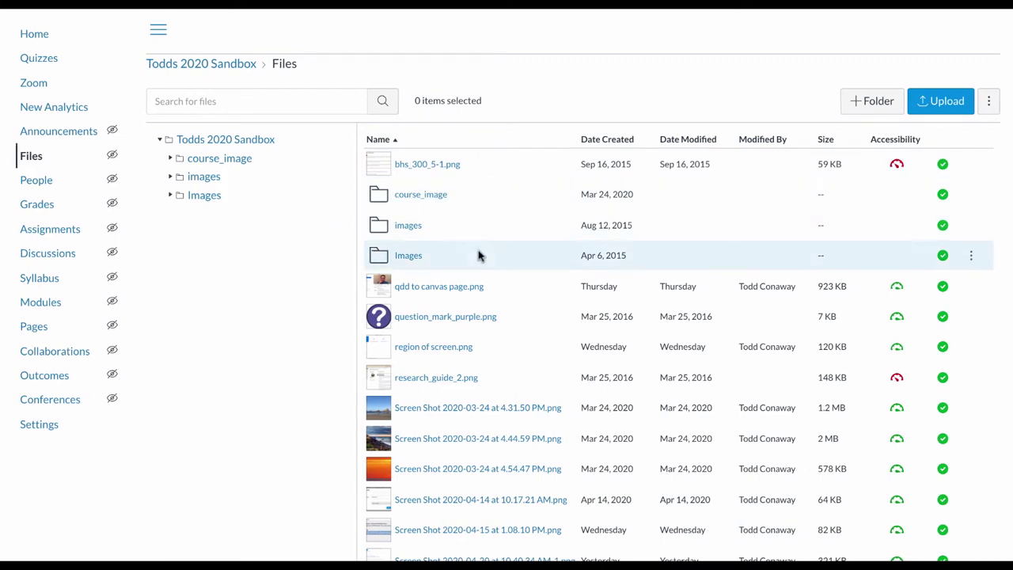
{"action": "scroll", "coordinate": [481, 270], "scroll_direction": "down", "scroll_amount": 1}
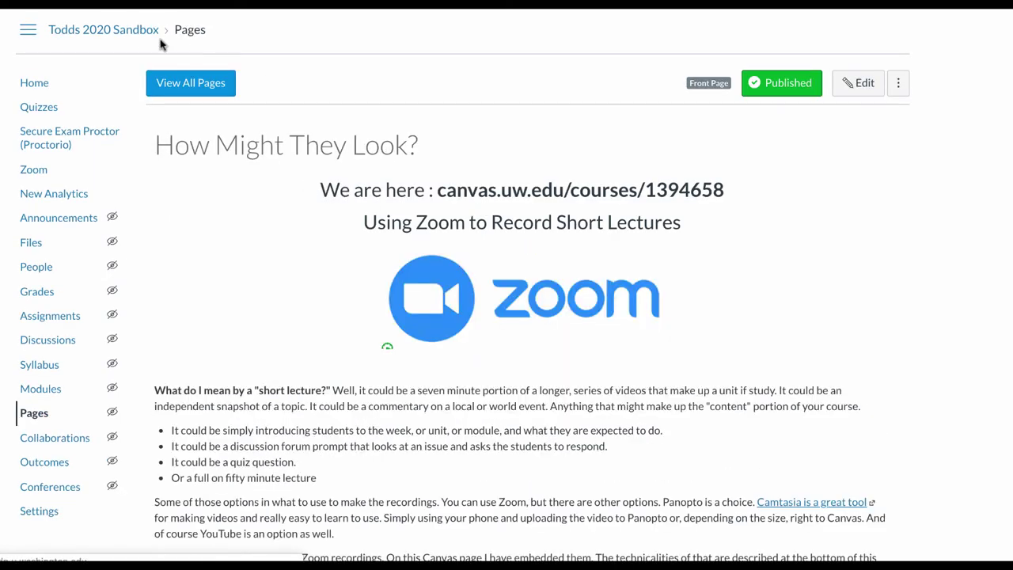
Step: Return to The Drawer page and read the agenda items on course files and course navigation
{"action": "left_click", "coordinate": [545, 269]}
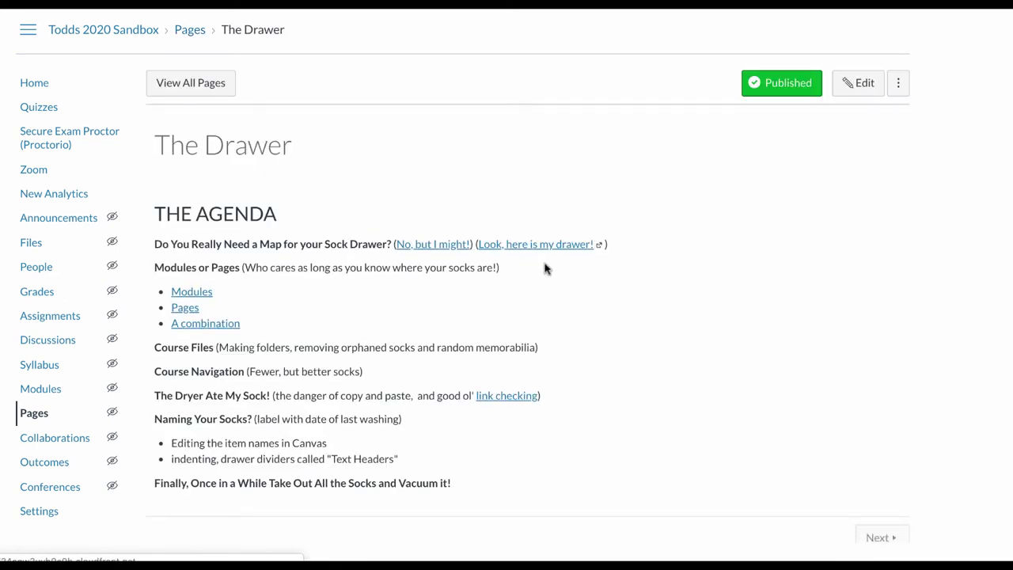
{"action": "scroll", "coordinate": [554, 269], "scroll_direction": "down", "scroll_amount": 3}
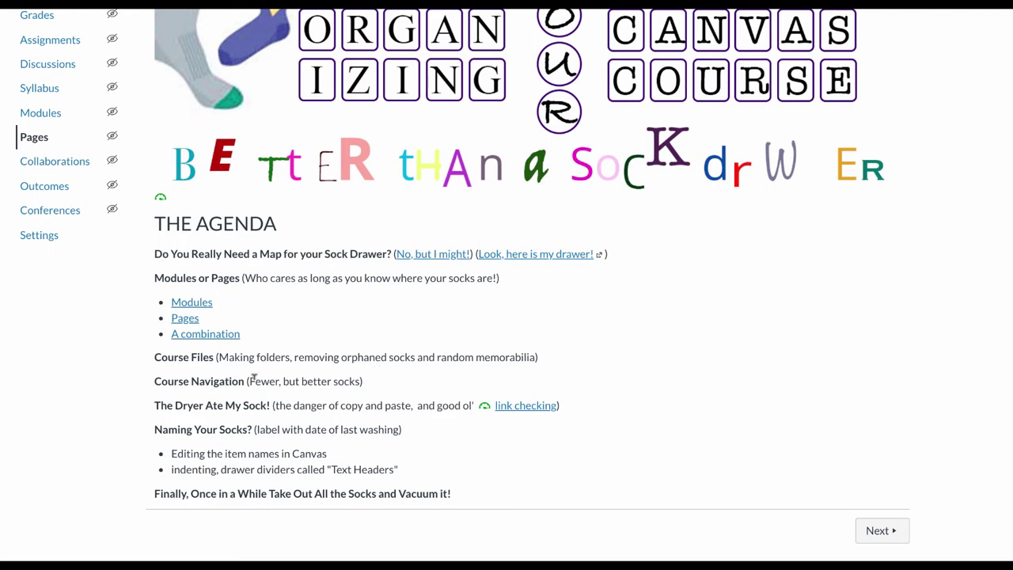
{"action": "scroll", "coordinate": [253, 378], "scroll_direction": "up", "scroll_amount": 1}
{"action": "scroll", "coordinate": [254, 385], "scroll_direction": "up", "scroll_amount": 3}
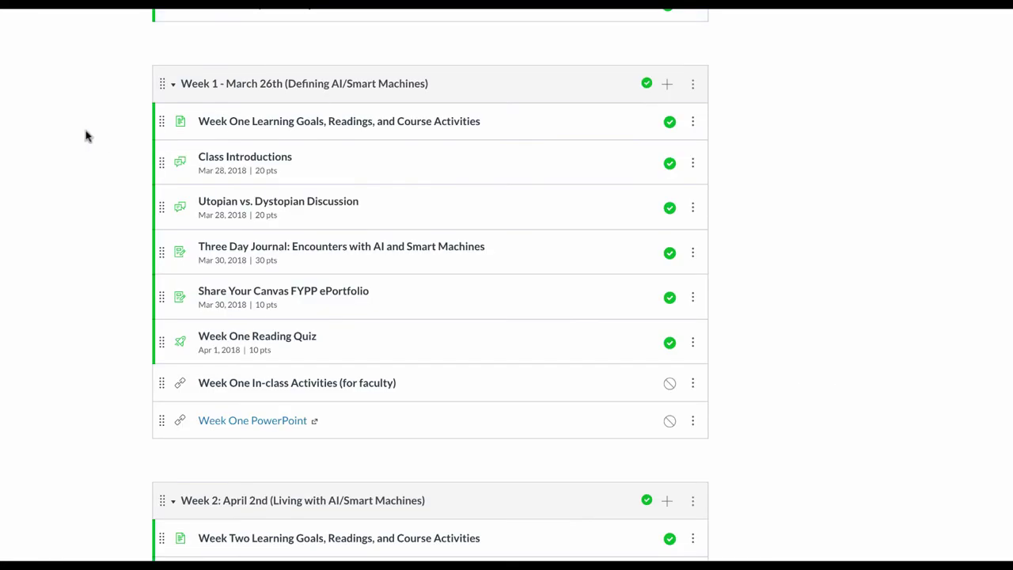
Step: Examine the weekly modules lists and course navigation menus of the other example courses
{"action": "scroll", "coordinate": [86, 135], "scroll_direction": "up", "scroll_amount": 10}
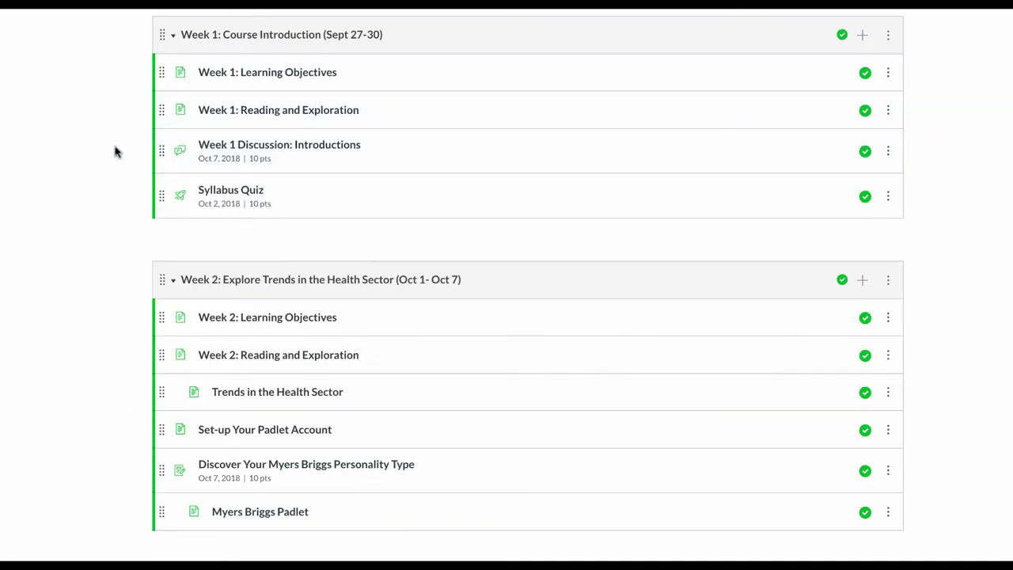
{"action": "scroll", "coordinate": [115, 152], "scroll_direction": "up", "scroll_amount": 5}
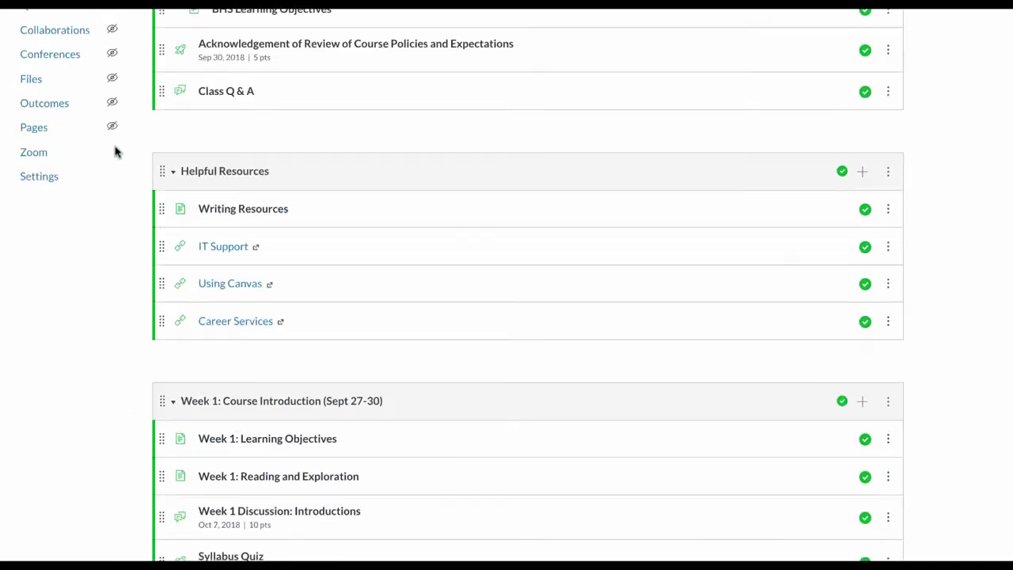
{"action": "scroll", "coordinate": [115, 152], "scroll_direction": "up", "scroll_amount": 4}
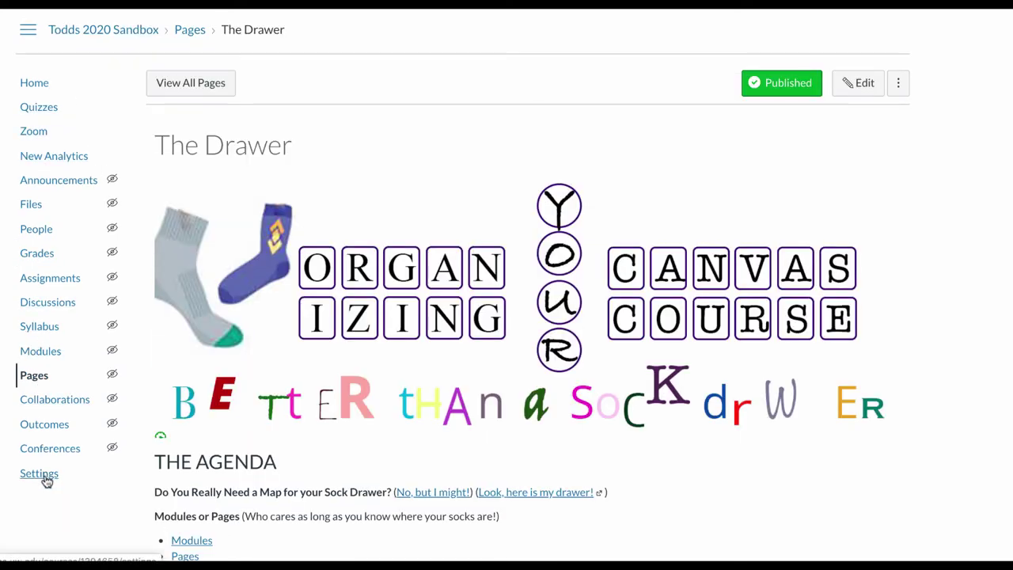
Step: Hide Secure Exam Proctor (Proctorio), Quizzes and Zoom from students in the sandbox course's navigation settings and save
{"action": "left_click", "coordinate": [36, 477]}
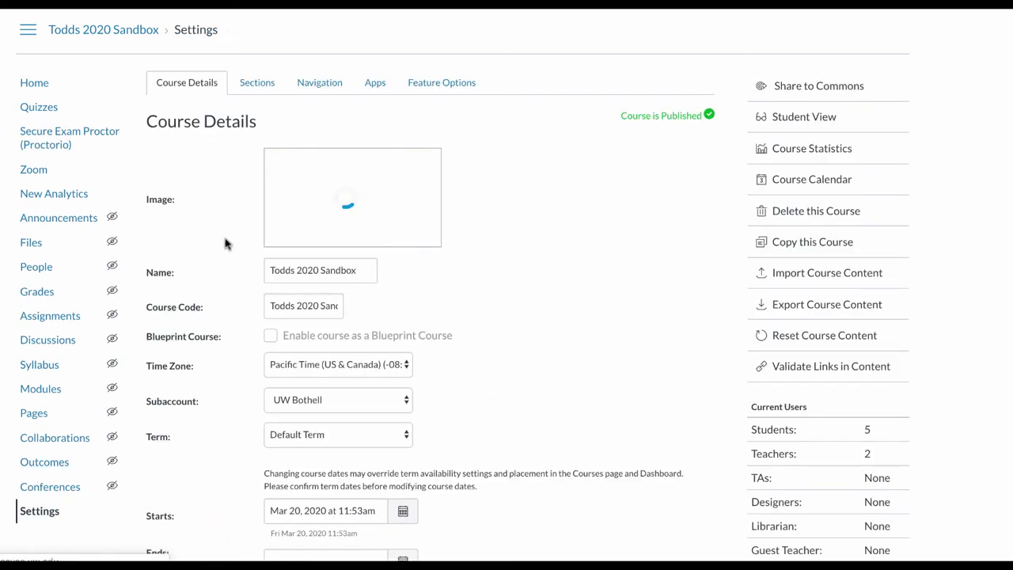
{"action": "left_click", "coordinate": [323, 86]}
{"action": "scroll", "coordinate": [531, 248], "scroll_direction": "down", "scroll_amount": 3}
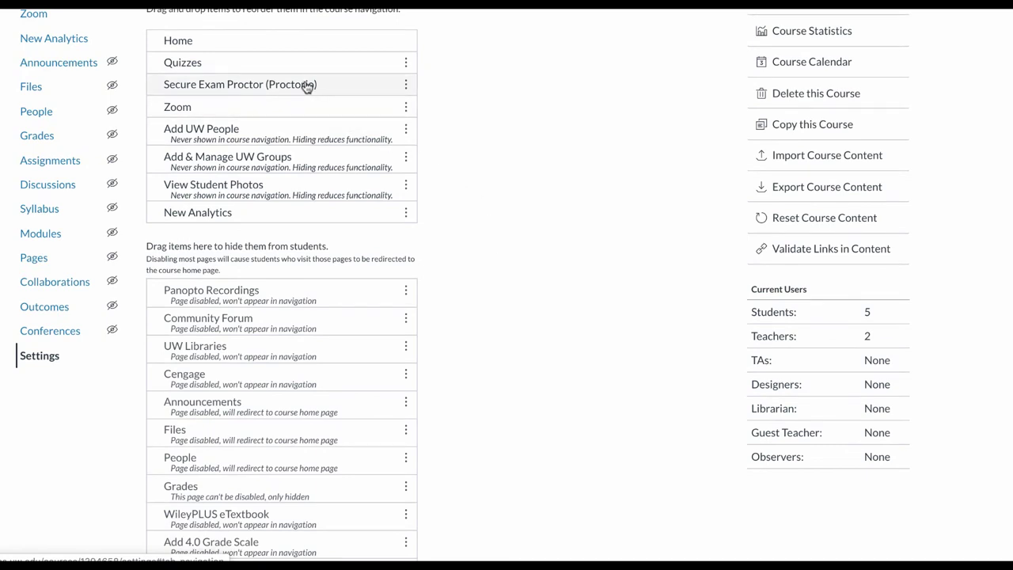
{"action": "left_click_drag", "start_coordinate": [307, 86], "coordinate": [295, 261]}
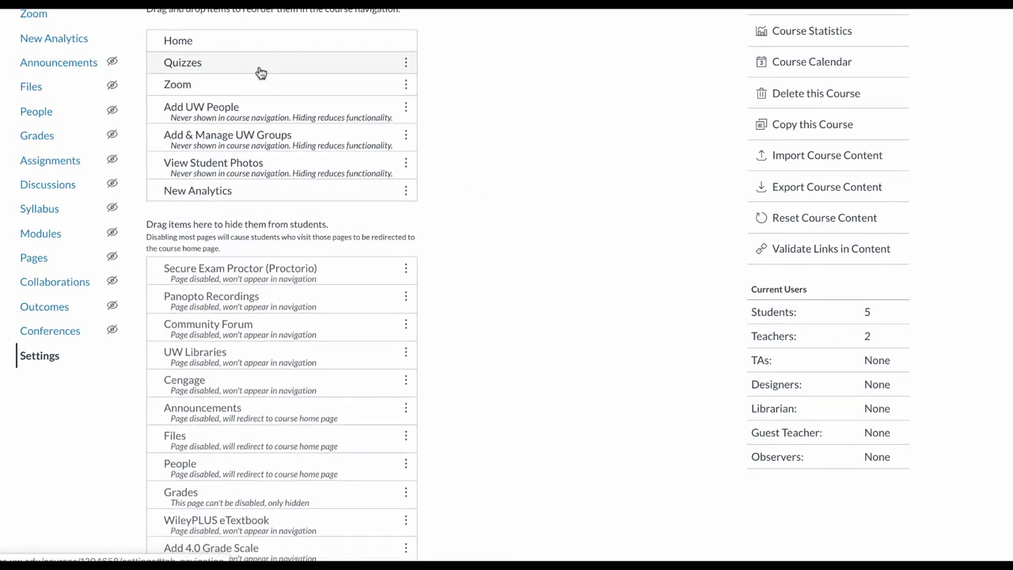
{"action": "left_click_drag", "start_coordinate": [258, 72], "coordinate": [253, 226]}
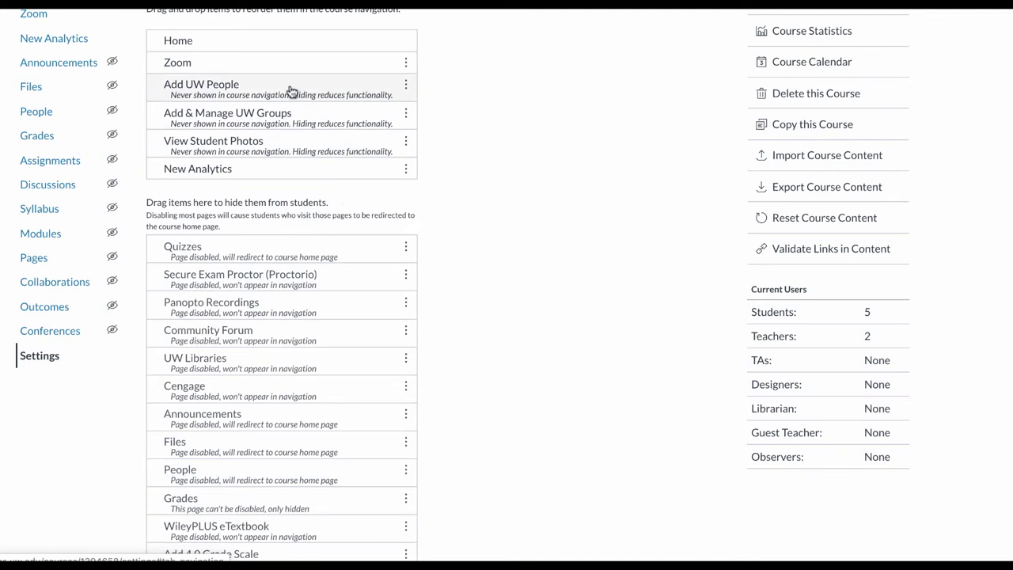
{"action": "left_click_drag", "start_coordinate": [282, 77], "coordinate": [287, 231]}
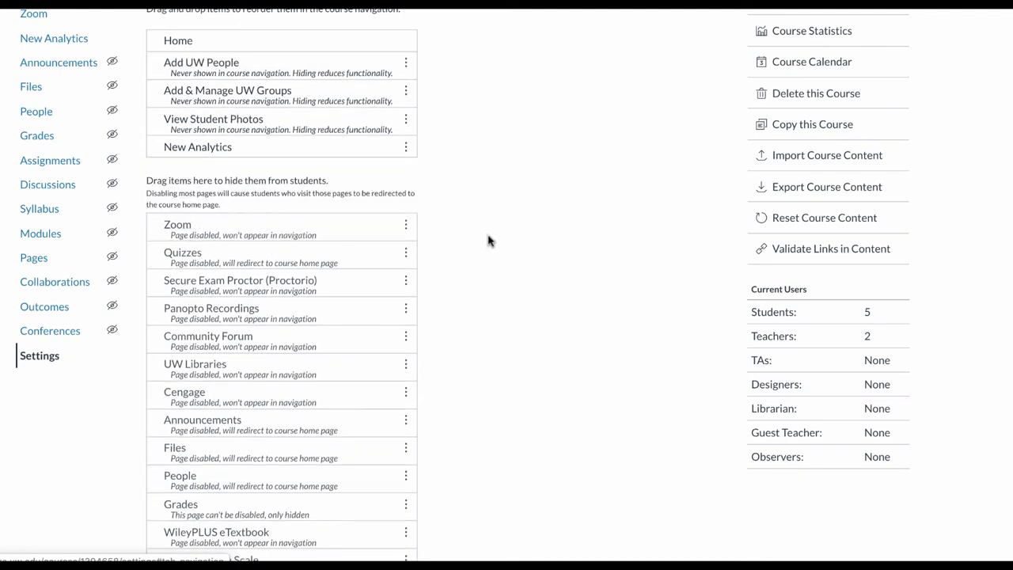
{"action": "scroll", "coordinate": [488, 240], "scroll_direction": "up", "scroll_amount": 1}
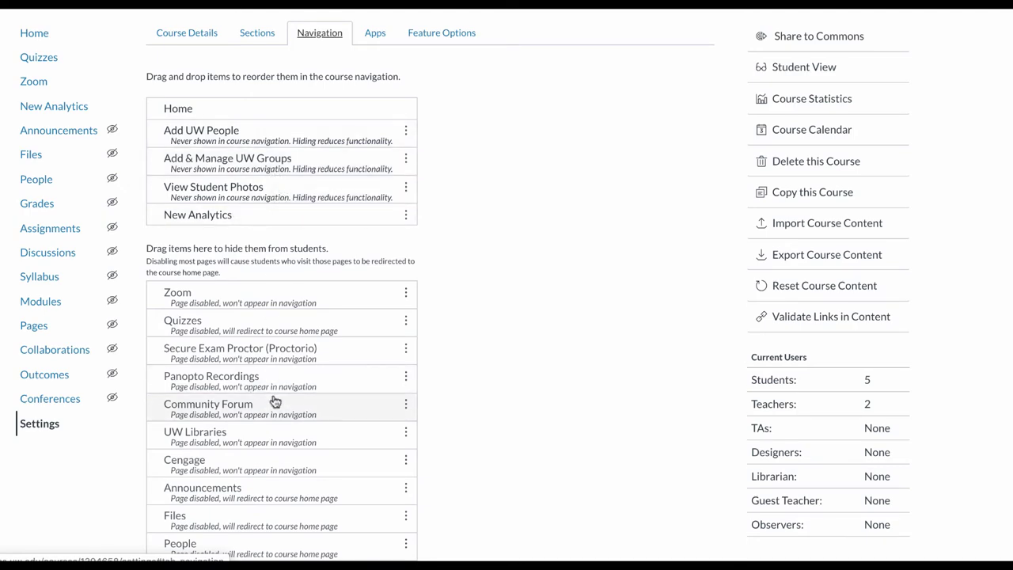
{"action": "scroll", "coordinate": [275, 400], "scroll_direction": "down", "scroll_amount": 3}
{"action": "scroll", "coordinate": [276, 402], "scroll_direction": "down", "scroll_amount": 10}
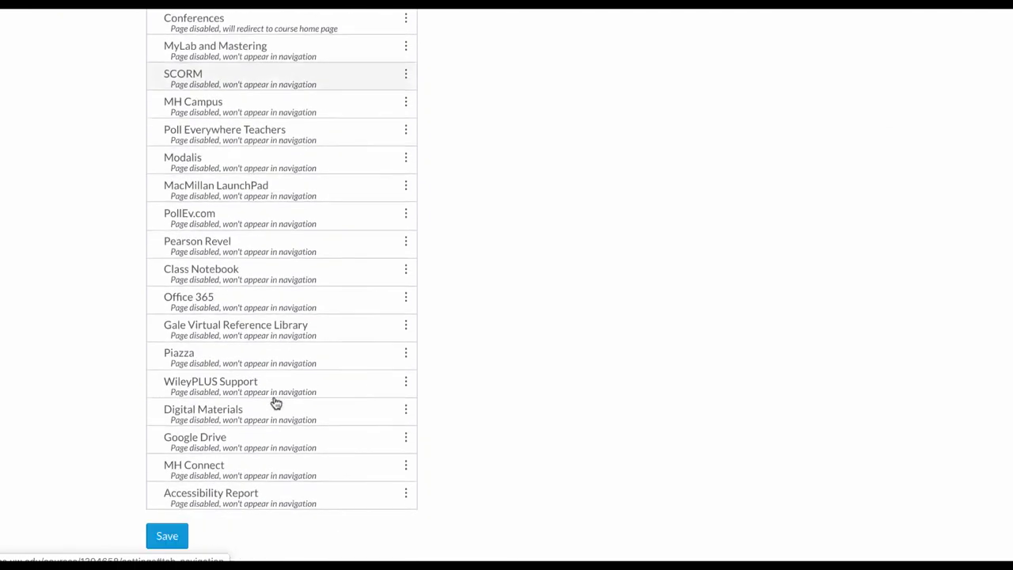
{"action": "left_click", "coordinate": [170, 526]}
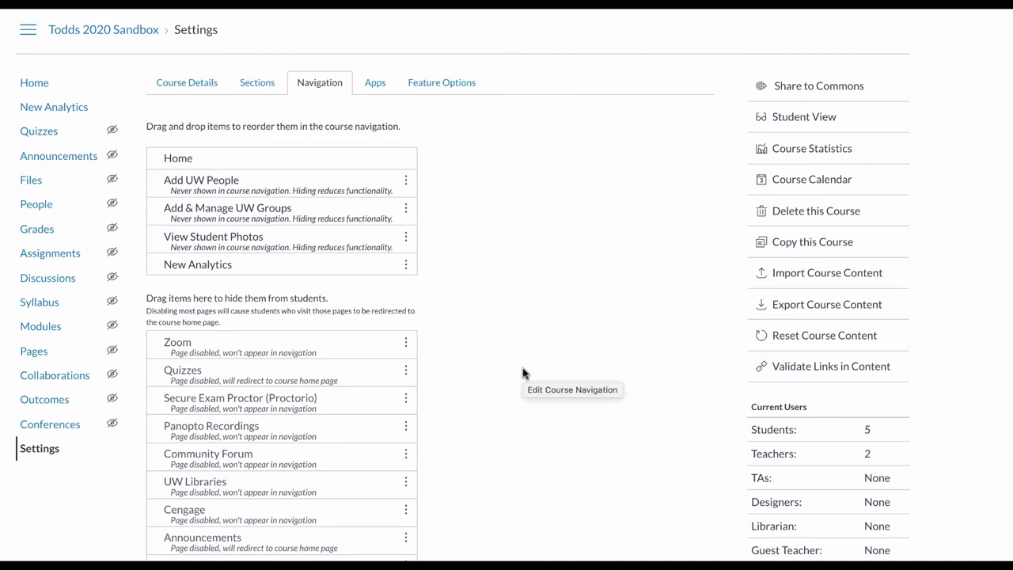
Step: Open The Drawer page from the course home page and view its agenda
{"action": "left_click", "coordinate": [36, 87]}
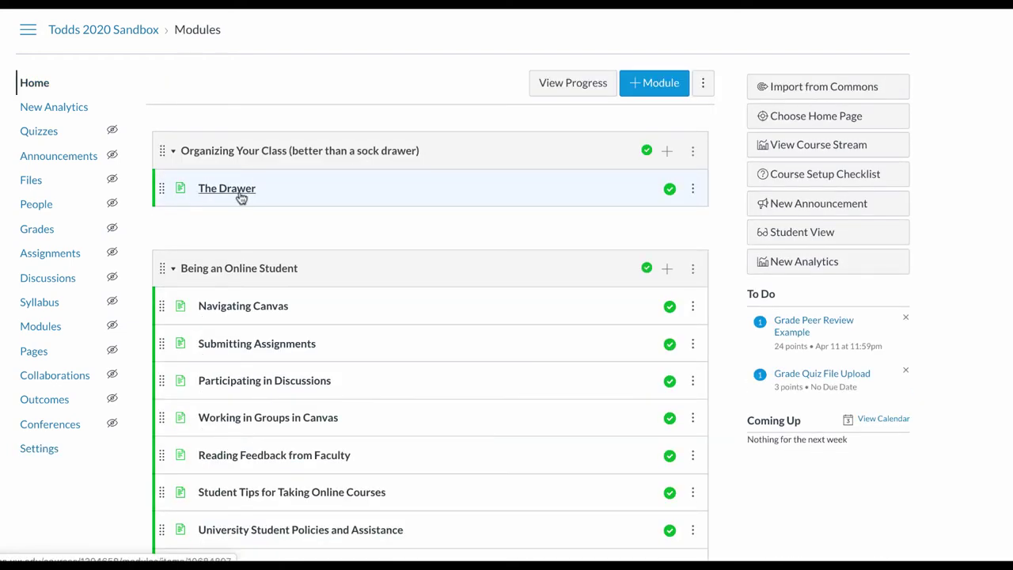
{"action": "left_click", "coordinate": [241, 197]}
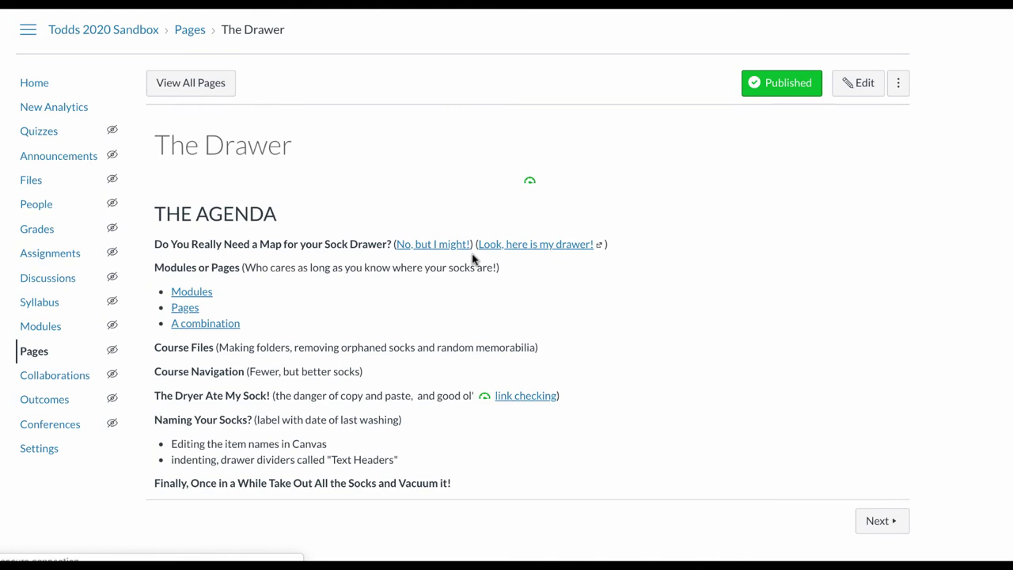
{"action": "scroll", "coordinate": [473, 259], "scroll_direction": "down", "scroll_amount": 3}
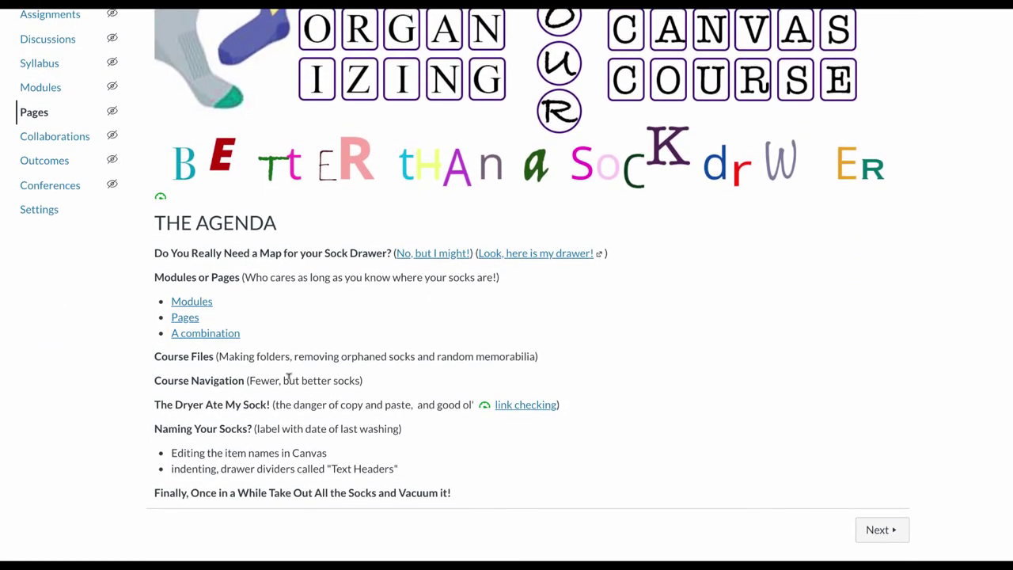
Step: Open the link validation report screenshot, examine its list of broken links, and return to The Drawer's agenda
{"action": "scroll", "coordinate": [289, 377], "scroll_direction": "up", "scroll_amount": 2}
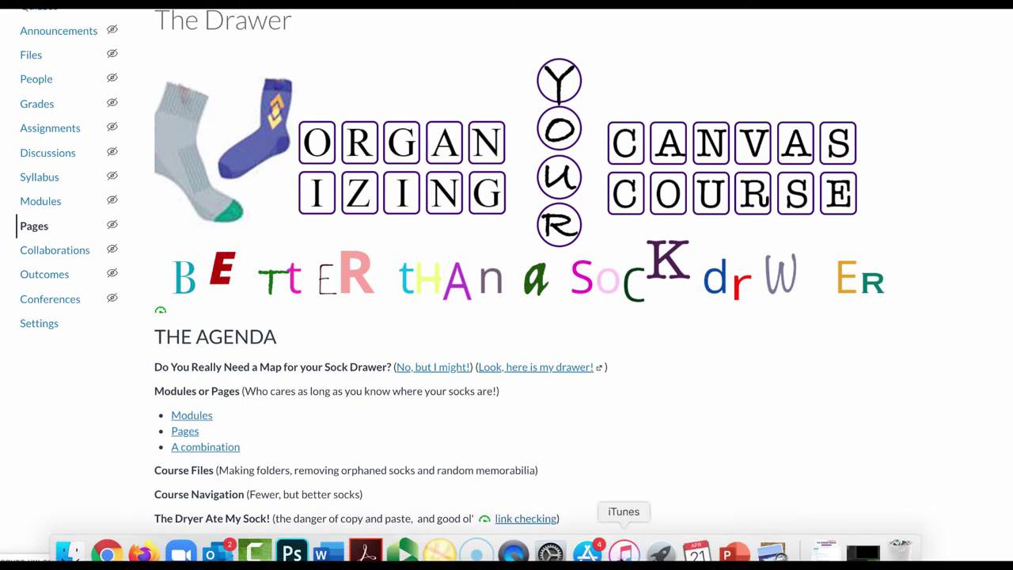
{"action": "left_click", "coordinate": [771, 549]}
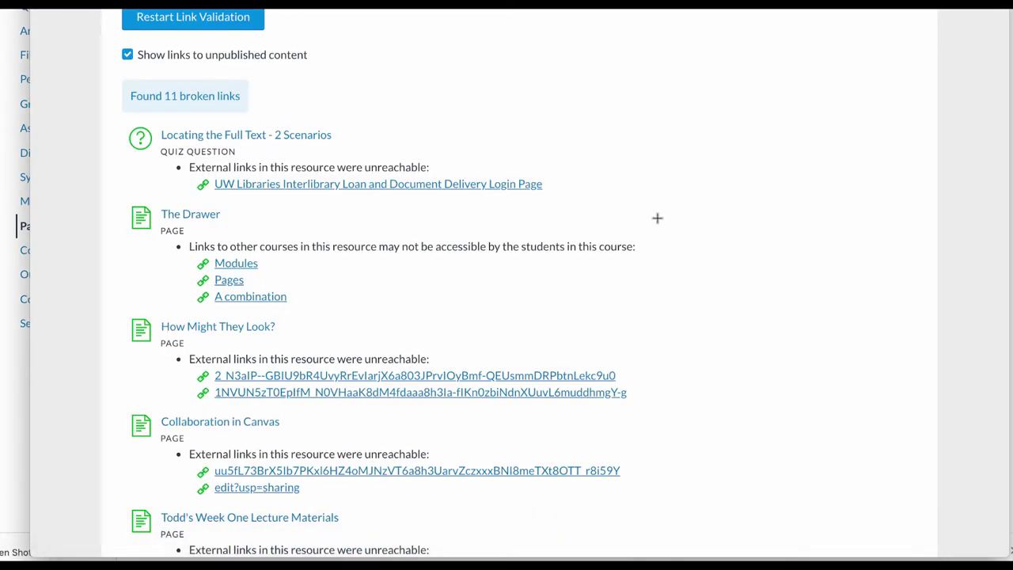
{"action": "scroll", "coordinate": [514, 285], "scroll_direction": "up", "scroll_amount": 1}
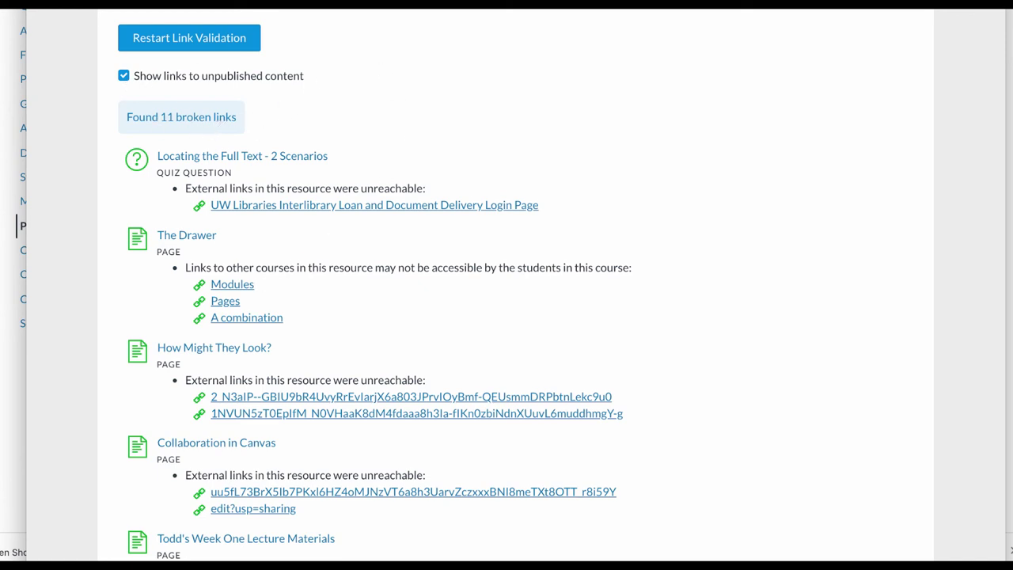
{"action": "left_click", "coordinate": [11, 26]}
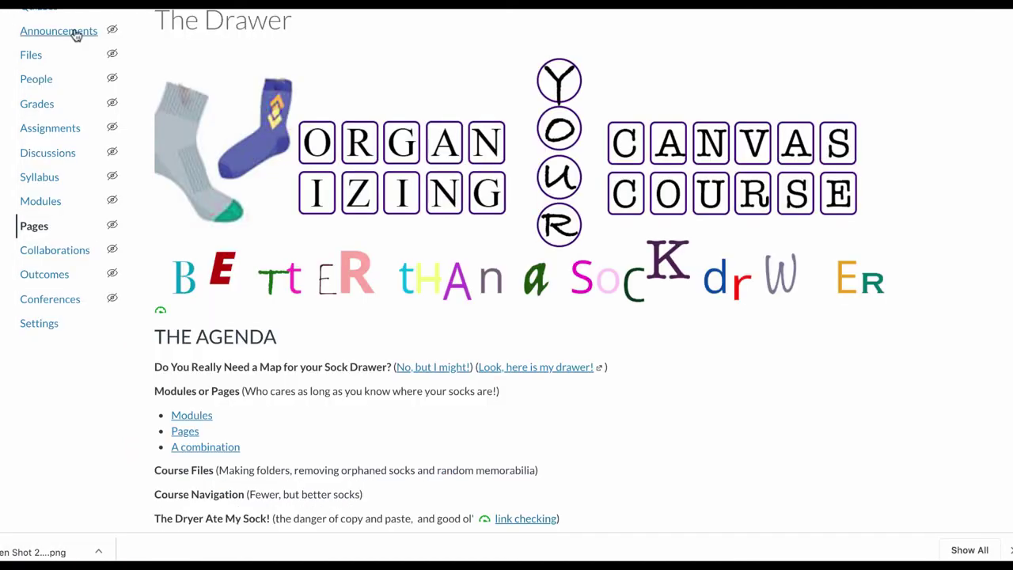
{"action": "scroll", "coordinate": [443, 174], "scroll_direction": "down", "scroll_amount": 5}
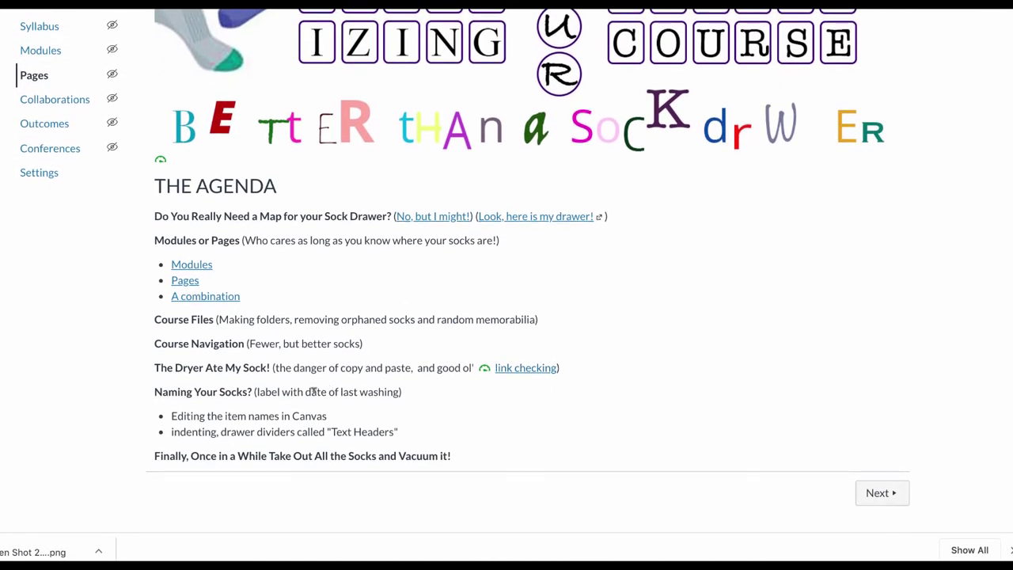
{"action": "scroll", "coordinate": [281, 389], "scroll_direction": "up", "scroll_amount": 8}
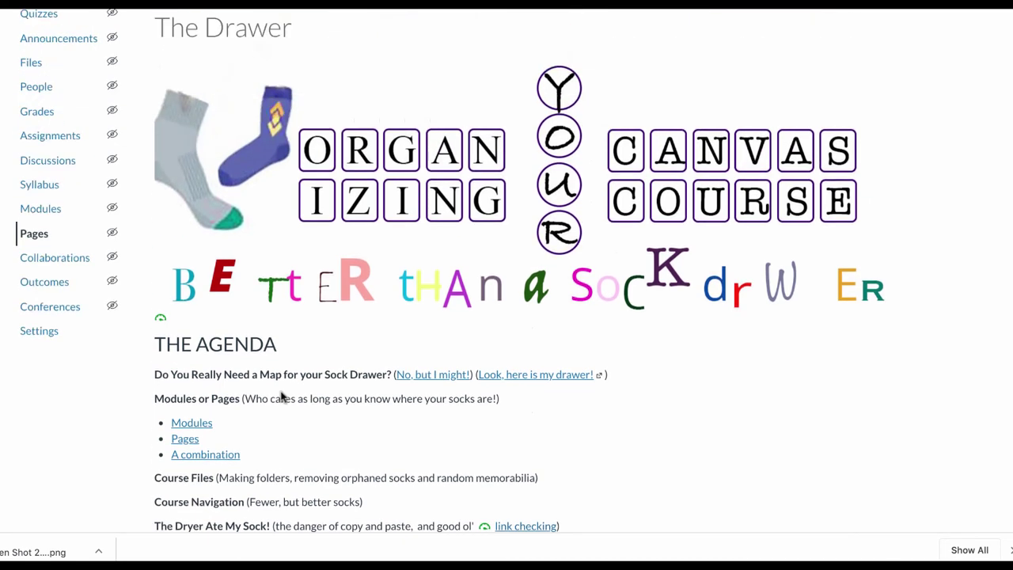
Step: From the course home page, retitle the Week One module's Week One Lecture Materials item as "Week One Lecture Materials.docx"
{"action": "left_click", "coordinate": [45, 89]}
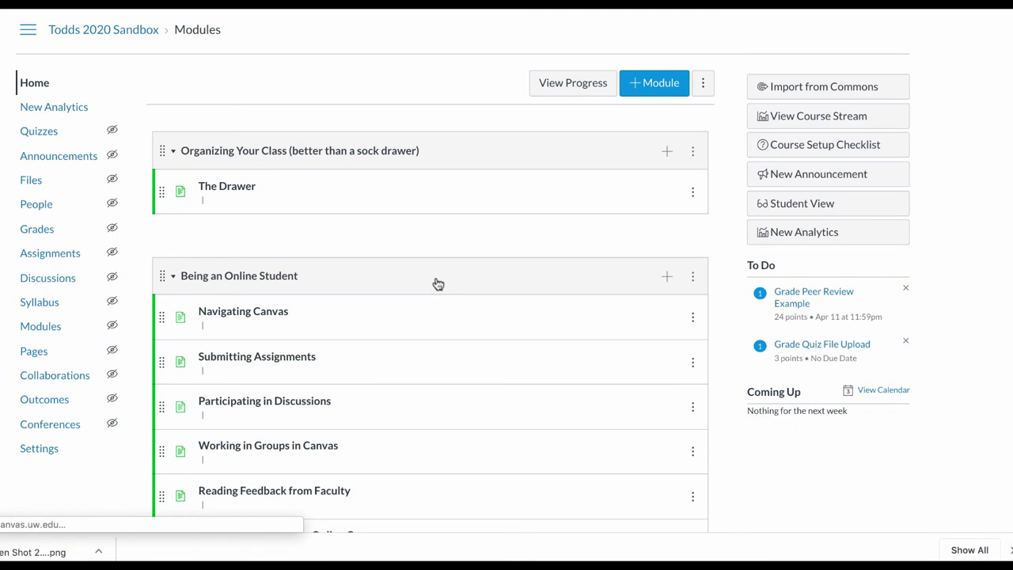
{"action": "scroll", "coordinate": [433, 258], "scroll_direction": "down", "scroll_amount": 1}
{"action": "scroll", "coordinate": [432, 258], "scroll_direction": "down", "scroll_amount": 10}
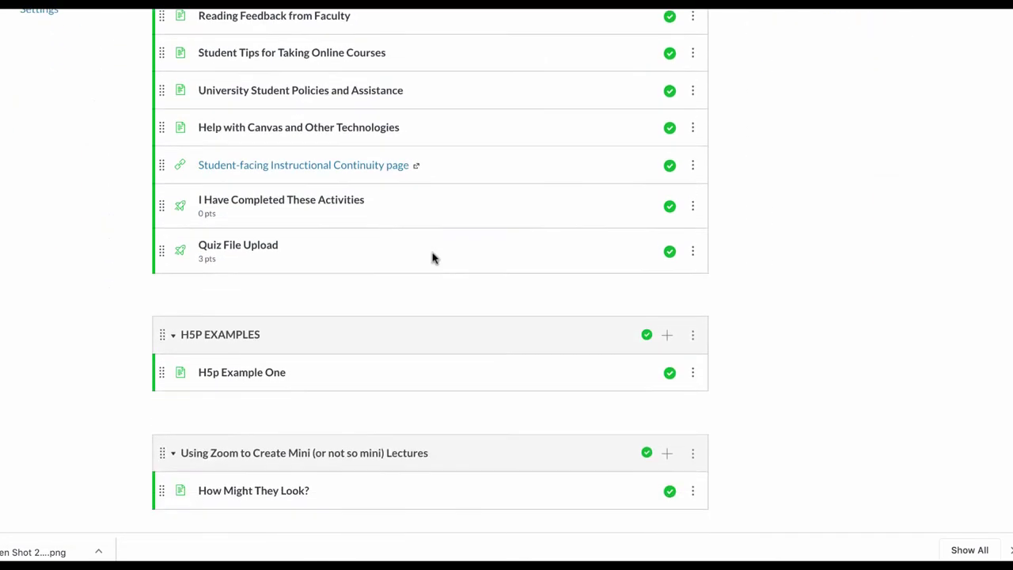
{"action": "scroll", "coordinate": [433, 258], "scroll_direction": "down", "scroll_amount": 1}
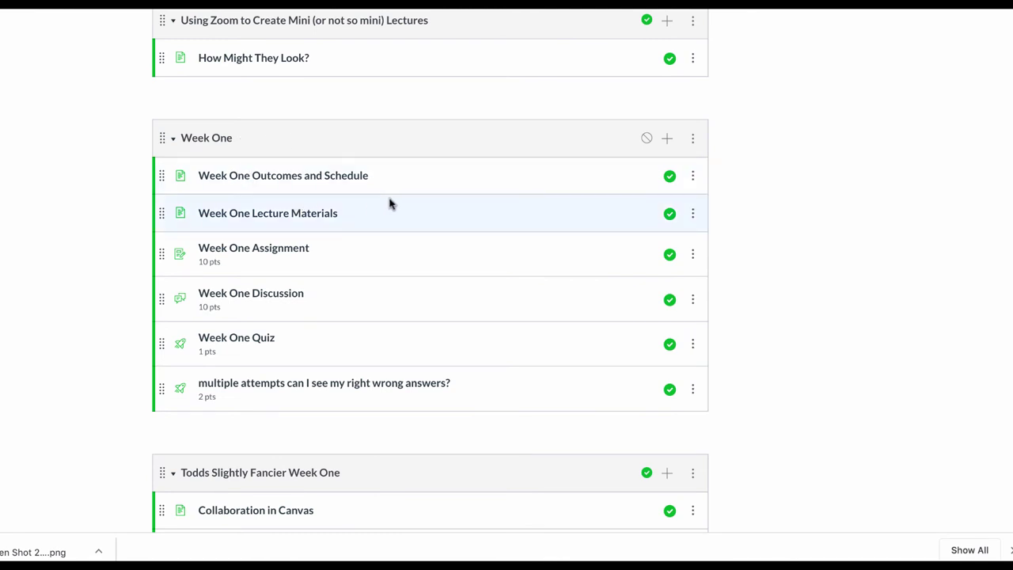
{"action": "scroll", "coordinate": [522, 199], "scroll_direction": "down", "scroll_amount": 1}
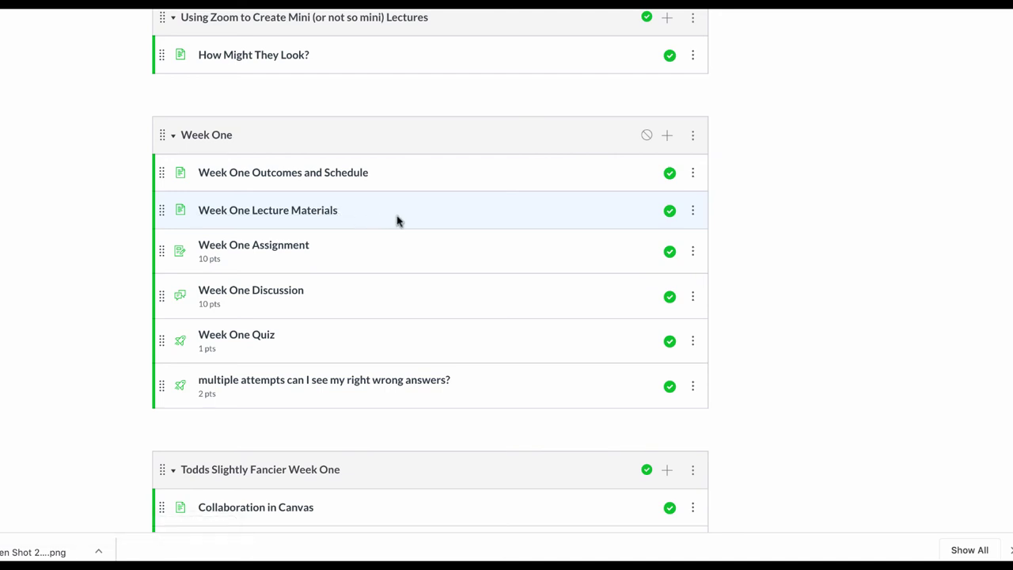
{"action": "left_click", "coordinate": [692, 213]}
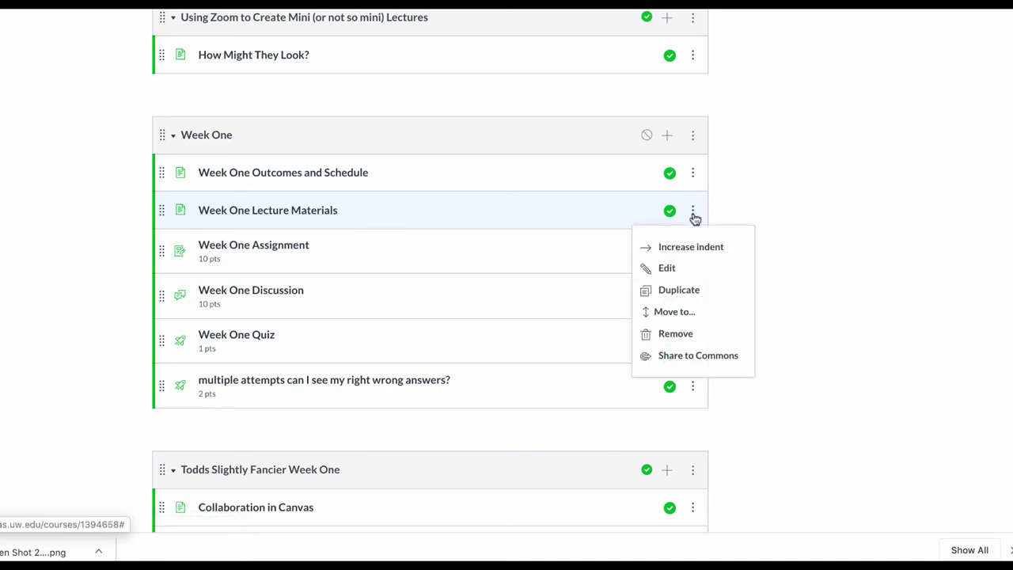
{"action": "left_click", "coordinate": [667, 269]}
{"action": "left_click", "coordinate": [547, 253]}
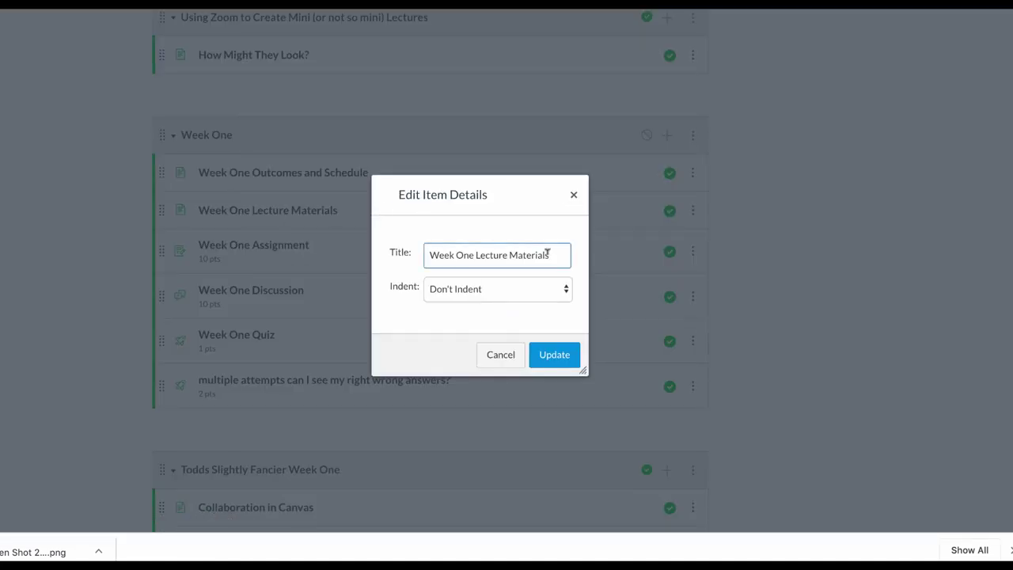
{"action": "type", "text": ".docx"}
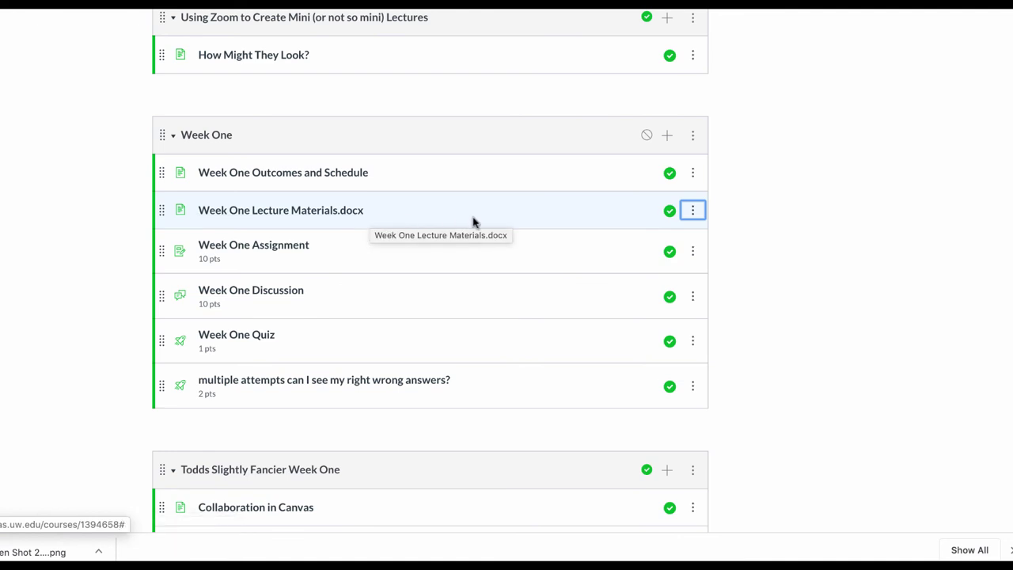
Step: Remove the .docx extension from the Week One module's lecture materials item, retitling it "Week One Lecture Materials"
{"action": "left_click", "coordinate": [694, 213]}
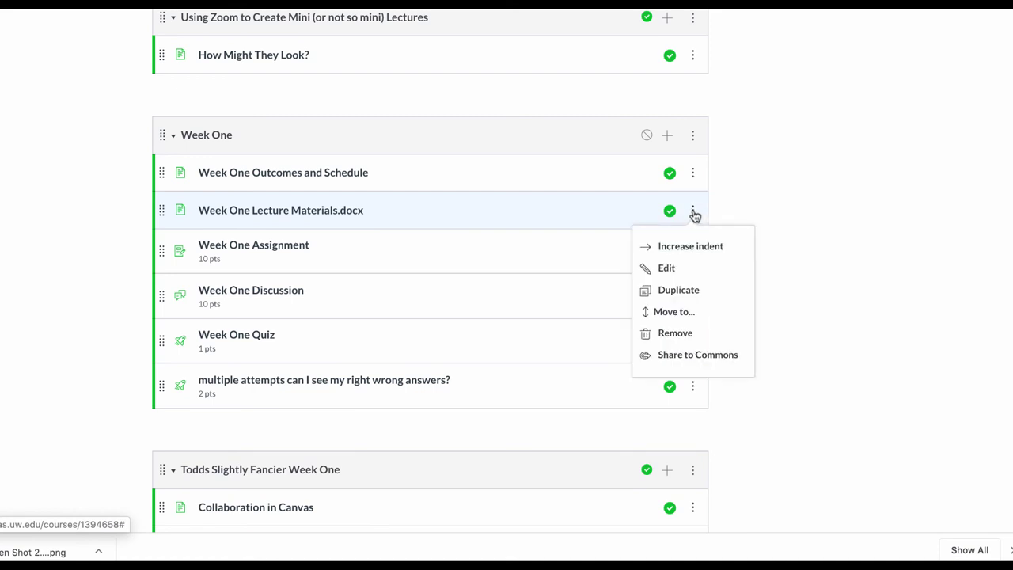
{"action": "left_click", "coordinate": [684, 269]}
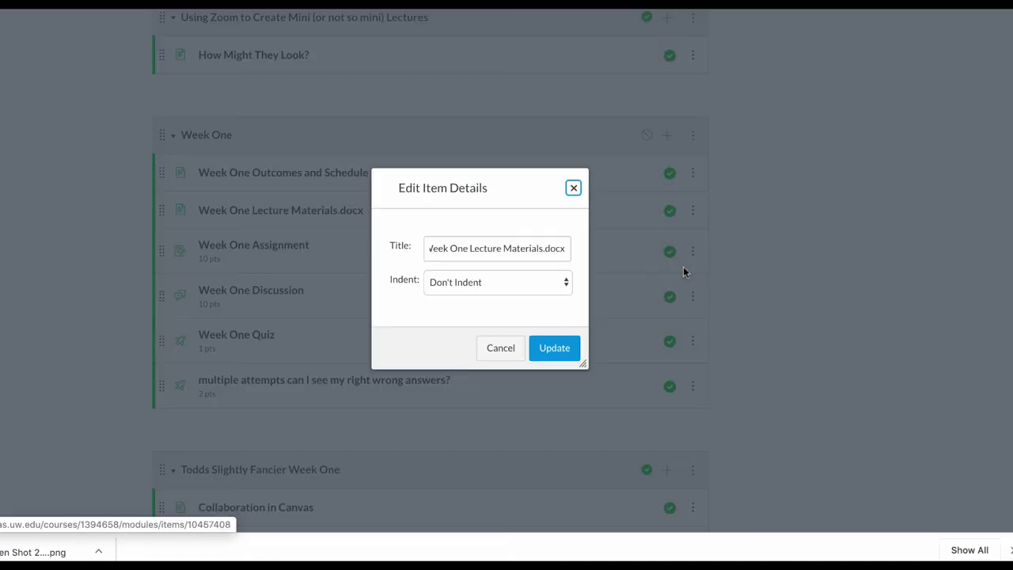
{"action": "left_click_drag", "start_coordinate": [566, 252], "coordinate": [544, 248]}
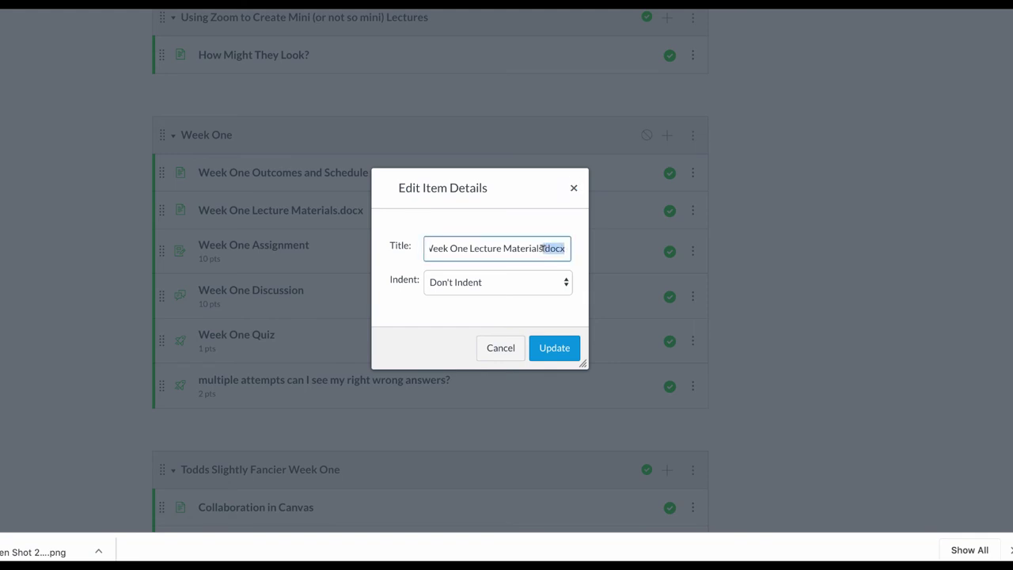
{"action": "key", "text": "BackSpace"}
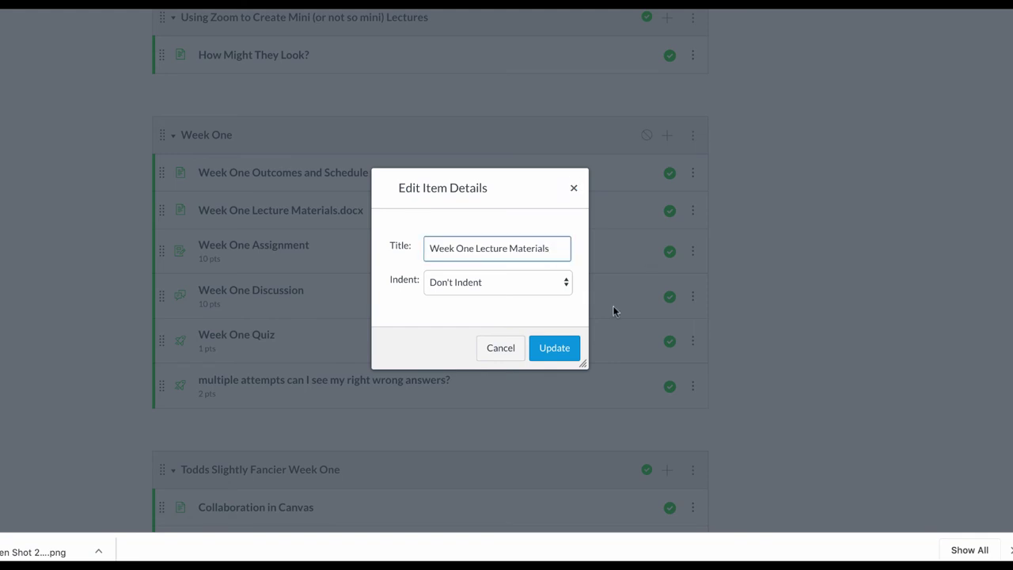
{"action": "left_click", "coordinate": [552, 354]}
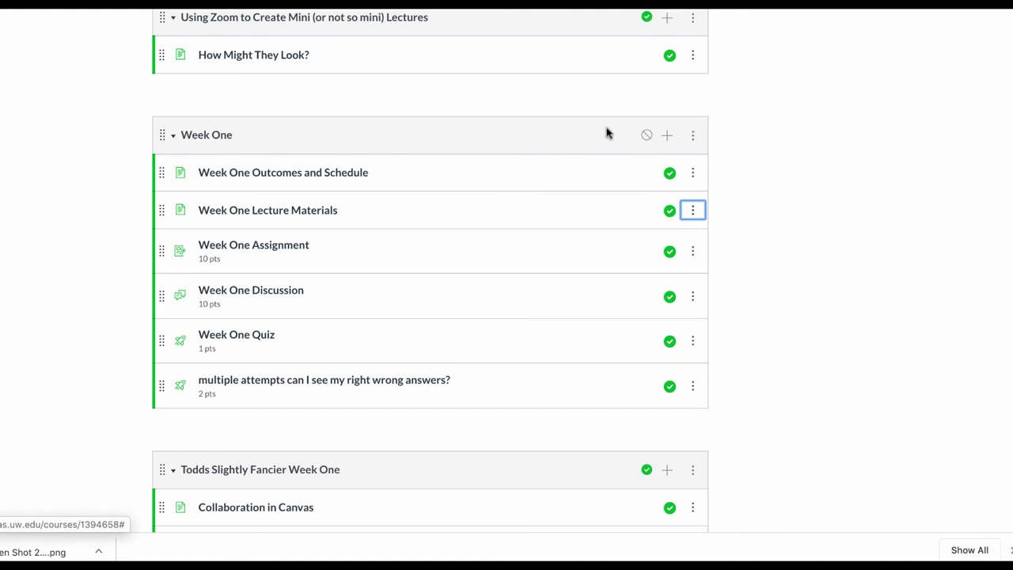
Step: Rename the Week One module as "Week One (date) (Topics)"
{"action": "left_click", "coordinate": [692, 136]}
{"action": "left_click", "coordinate": [683, 172]}
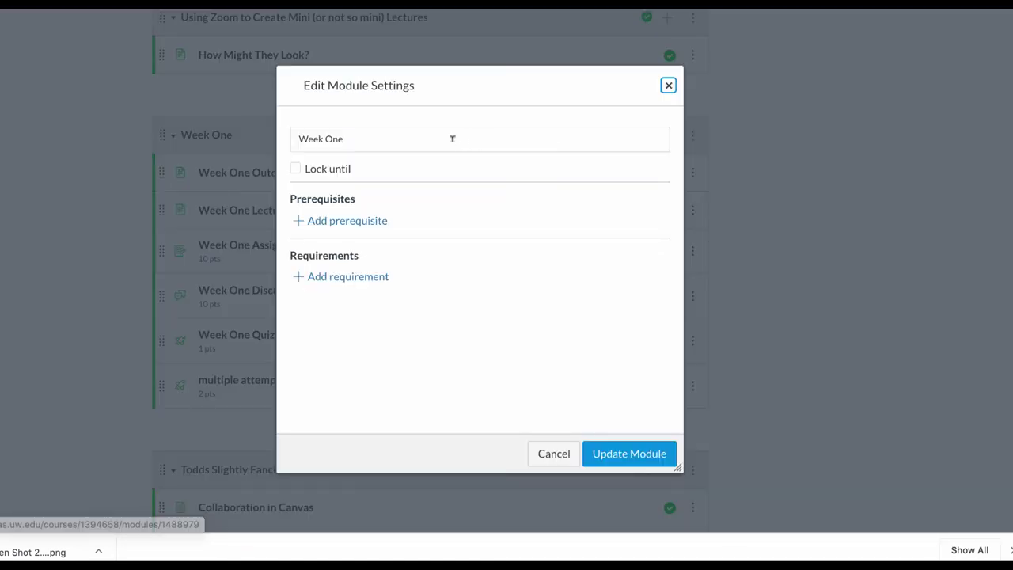
{"action": "left_click", "coordinate": [417, 139]}
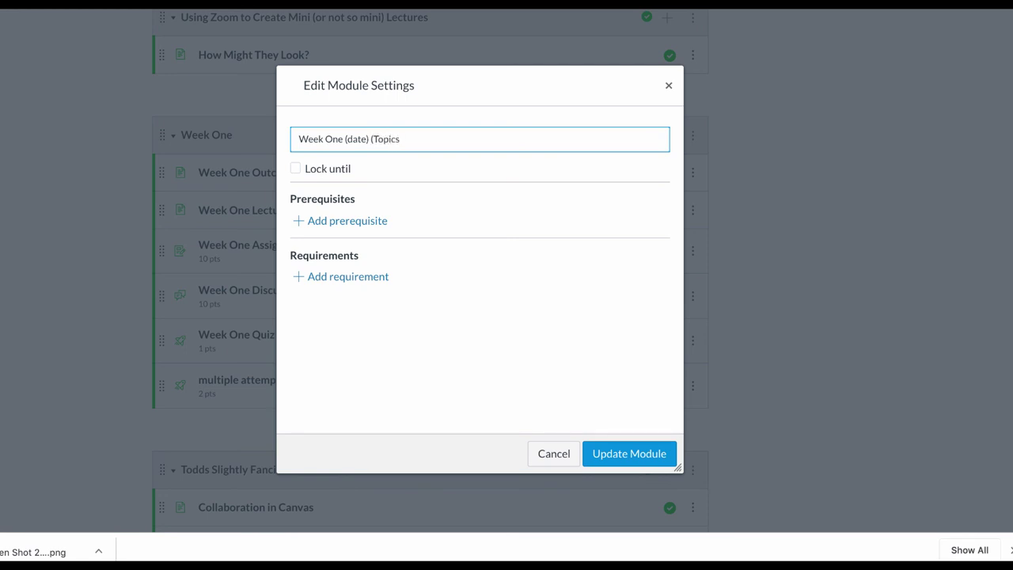
{"action": "left_click", "coordinate": [633, 462]}
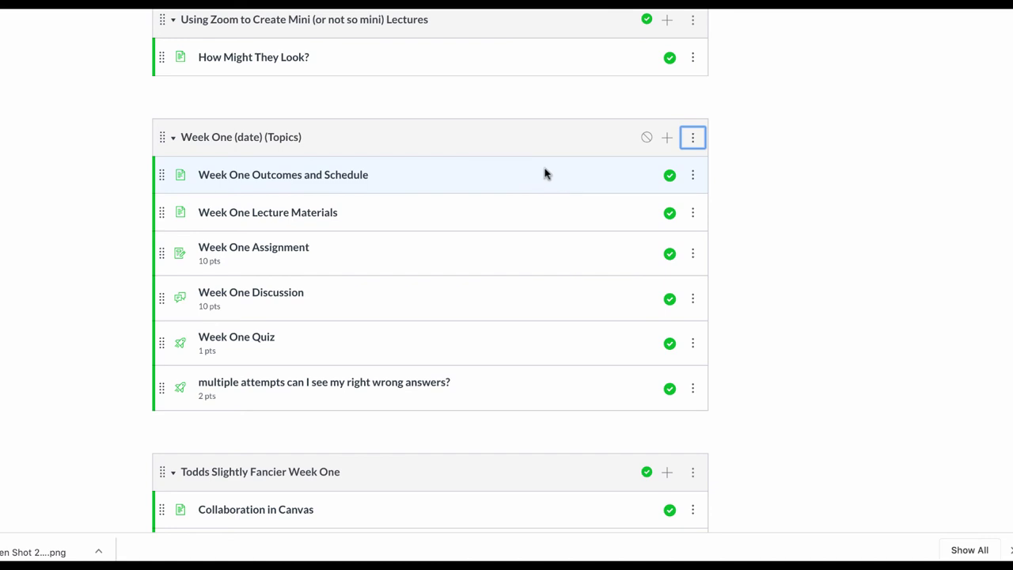
{"action": "left_click", "coordinate": [666, 138]}
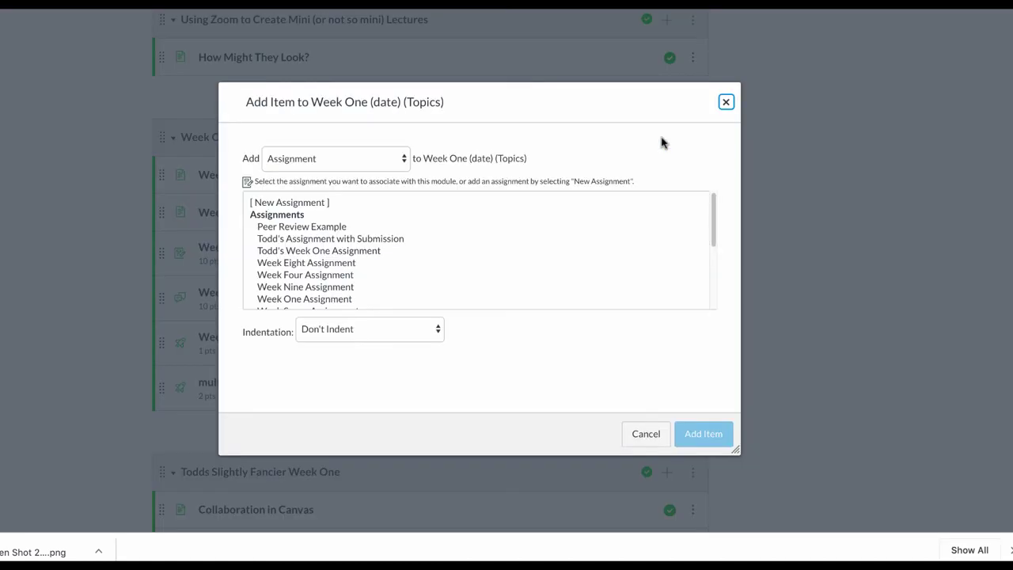
{"action": "left_click", "coordinate": [647, 433]}
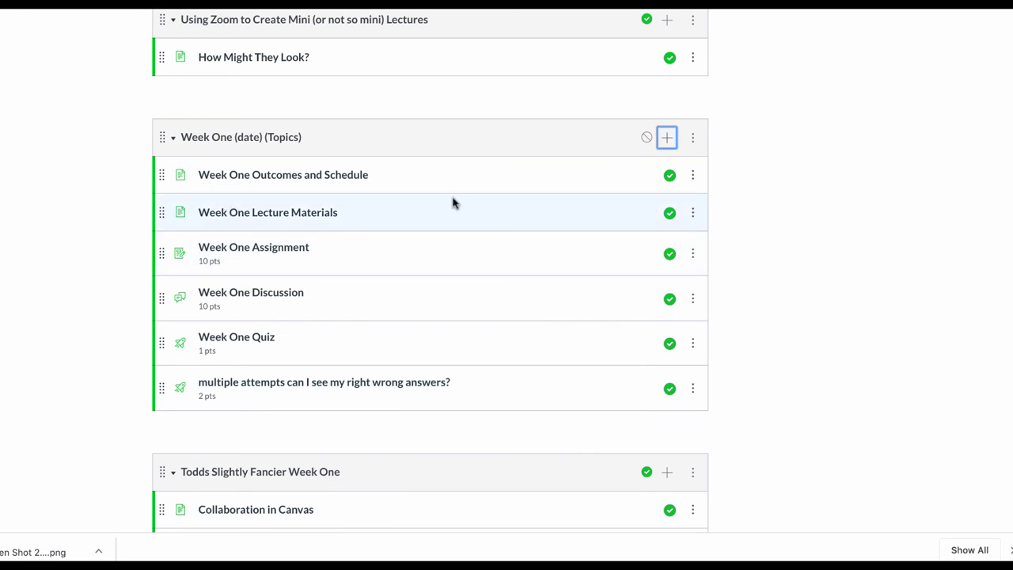
Step: Indent the Week One Lecture Materials and Week One Assignment items by one level beneath Week One Outcomes and Schedule
{"action": "left_click", "coordinate": [692, 213]}
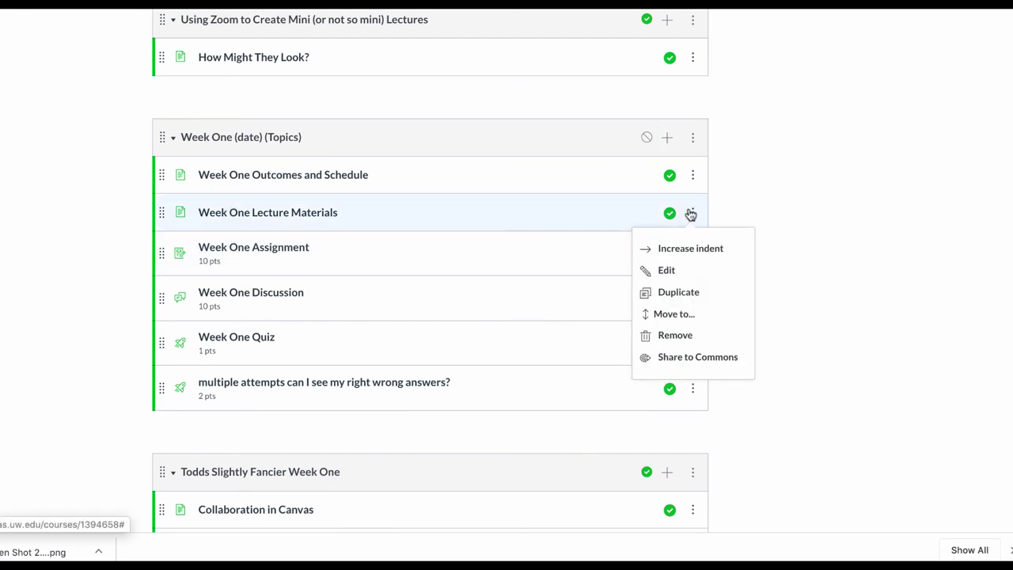
{"action": "left_click", "coordinate": [686, 250]}
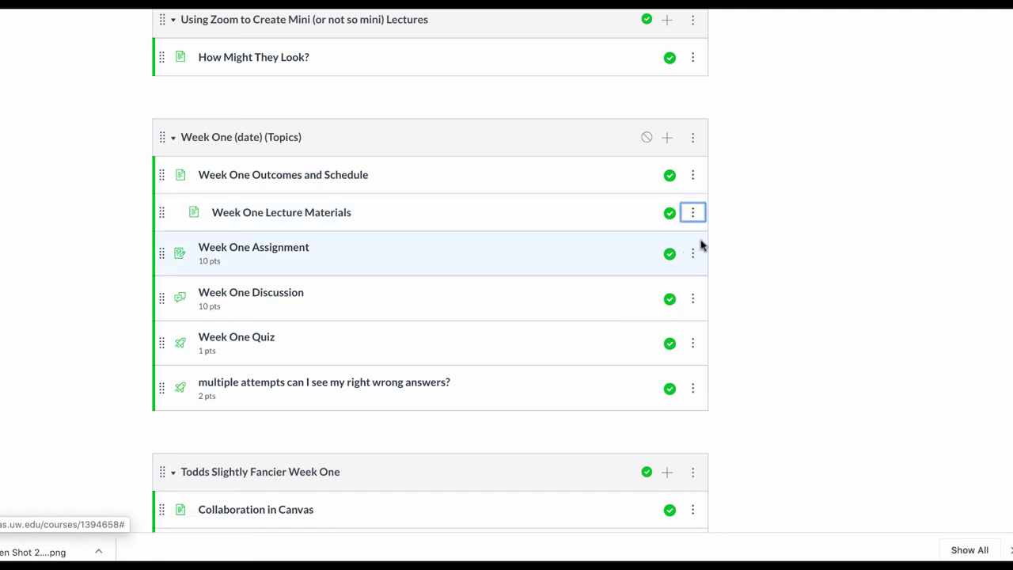
{"action": "left_click", "coordinate": [694, 254]}
{"action": "left_click", "coordinate": [690, 289]}
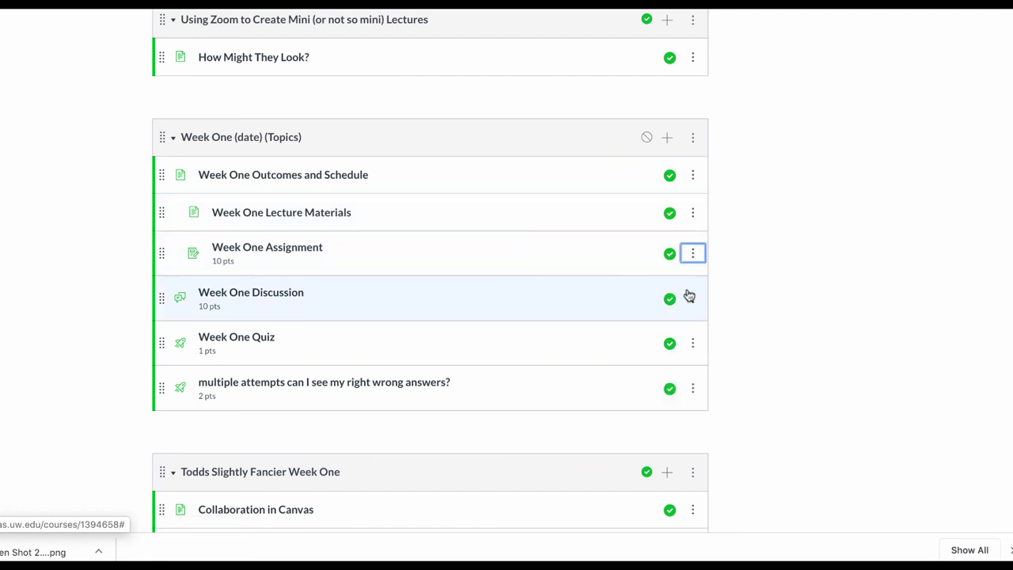
Step: Add the text header "Different Stuff Below" between Week One Assignment and Week One Discussion, and publish it
{"action": "left_click", "coordinate": [667, 140]}
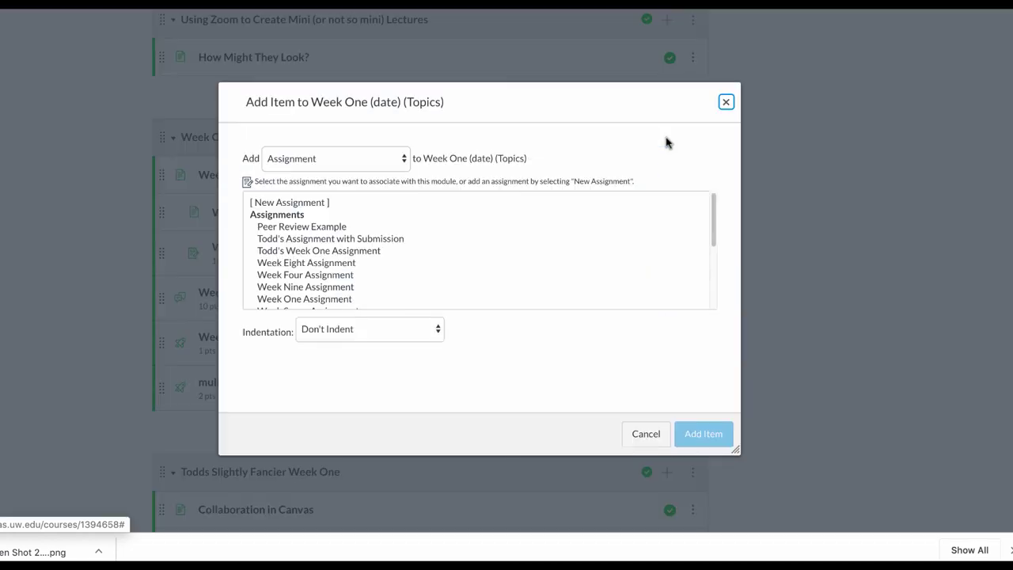
{"action": "left_click", "coordinate": [385, 159]}
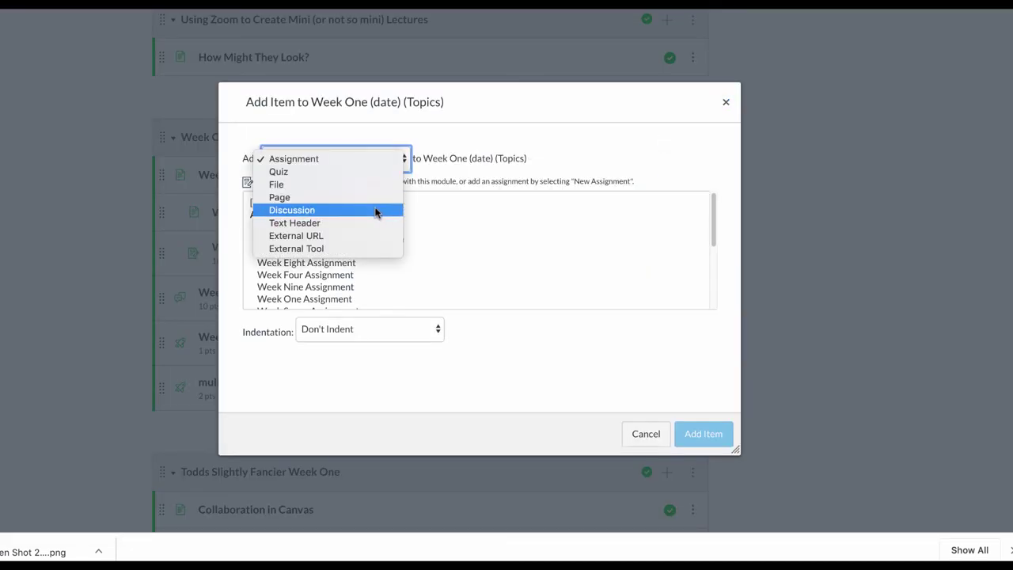
{"action": "left_click", "coordinate": [374, 222]}
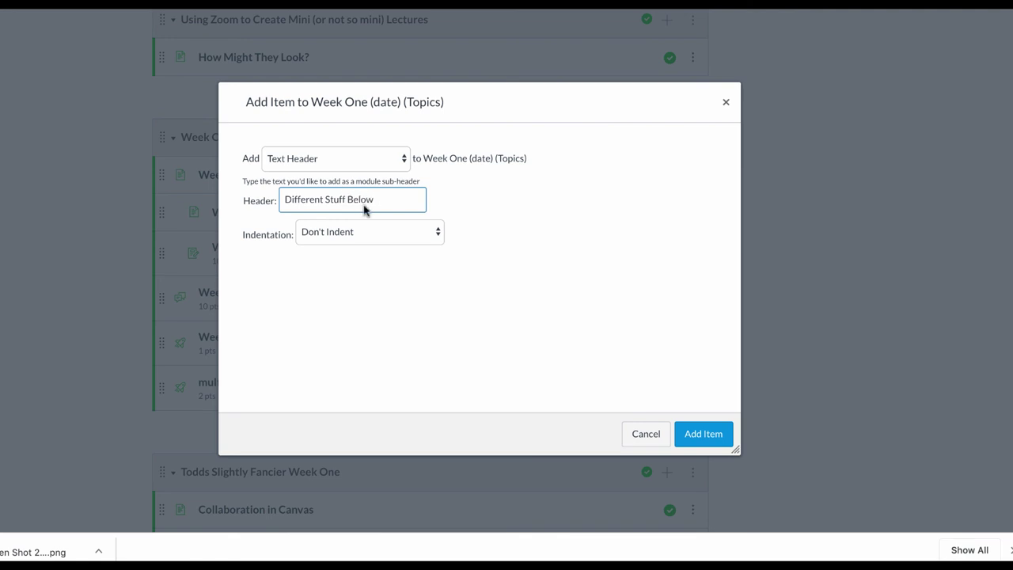
{"action": "left_click", "coordinate": [704, 435]}
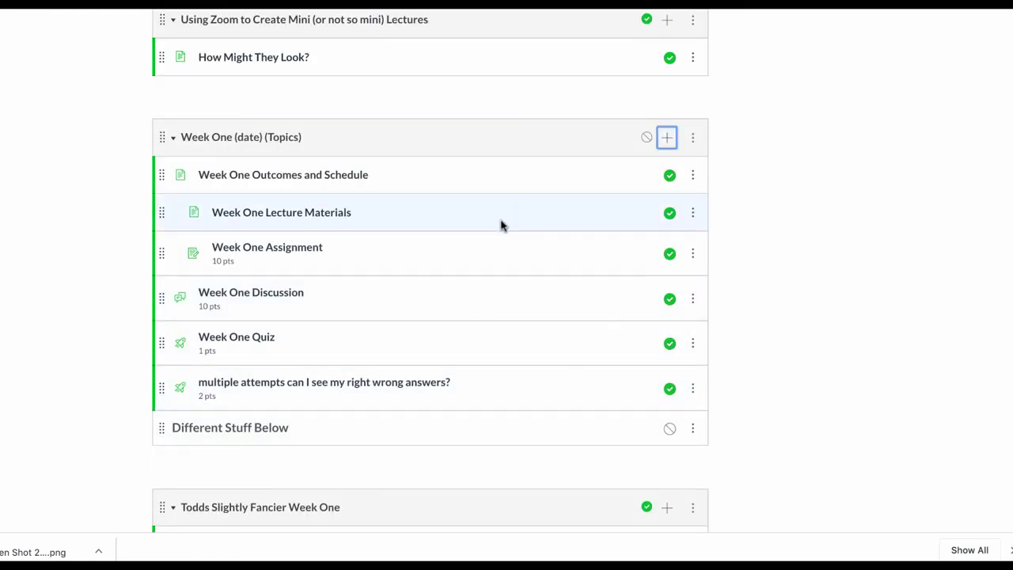
{"action": "left_click_drag", "start_coordinate": [162, 428], "coordinate": [186, 277]}
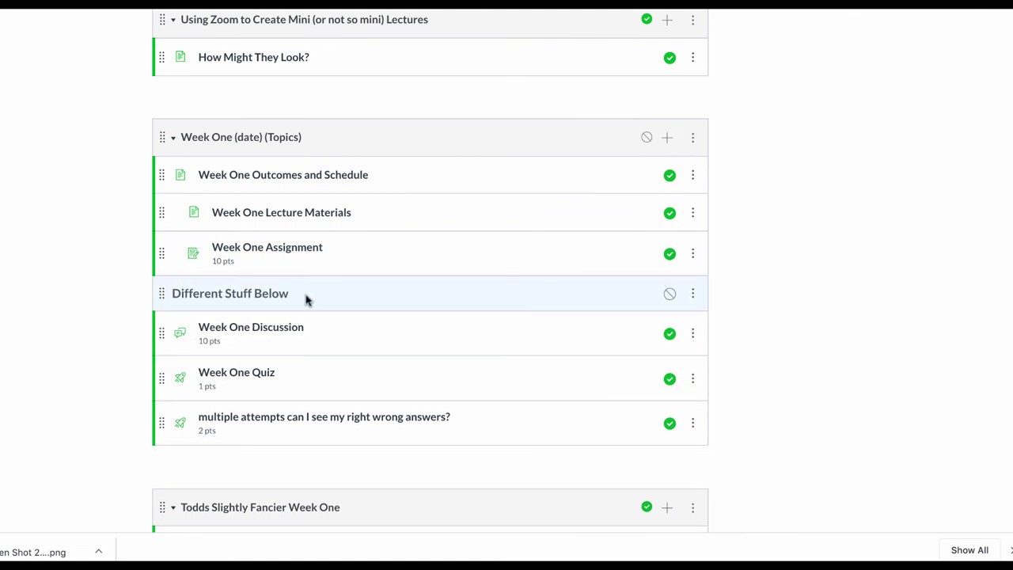
{"action": "left_click", "coordinate": [670, 295]}
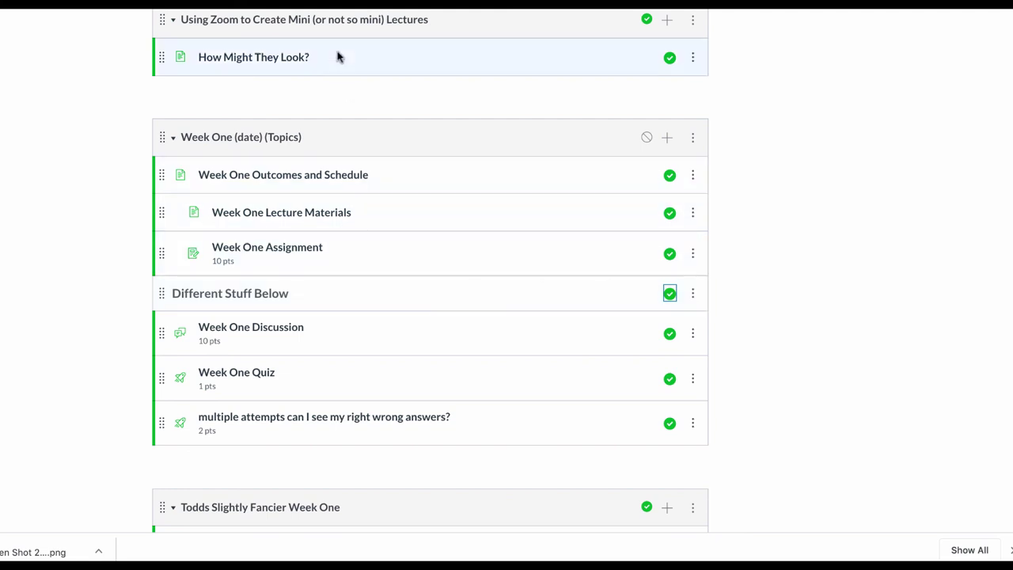
Step: Open The Drawer page from the course home page and review its full agenda and banner
{"action": "scroll", "coordinate": [336, 52], "scroll_direction": "up", "scroll_amount": 5}
{"action": "scroll", "coordinate": [337, 52], "scroll_direction": "up", "scroll_amount": 5}
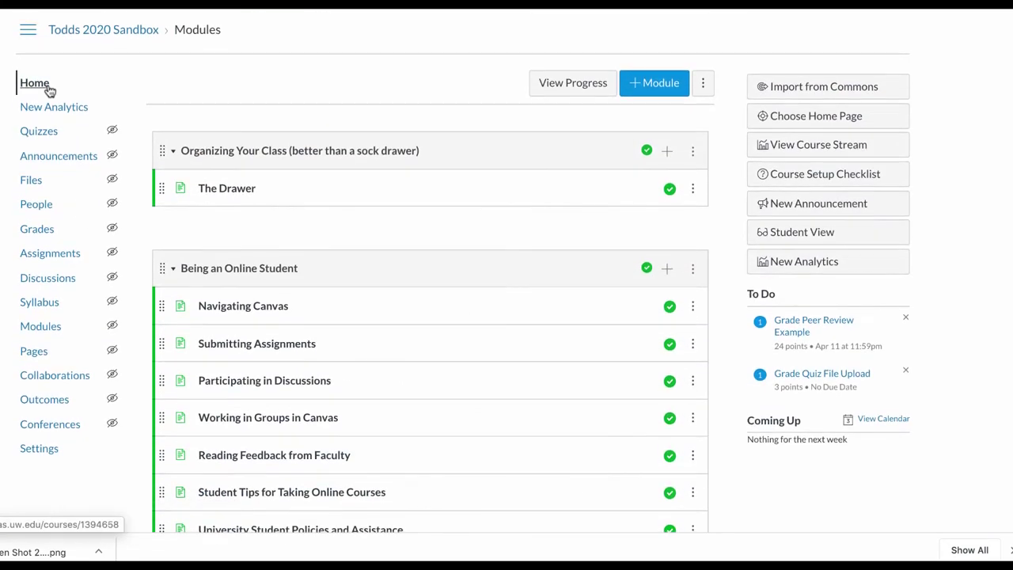
{"action": "left_click", "coordinate": [35, 85]}
{"action": "left_click", "coordinate": [236, 194]}
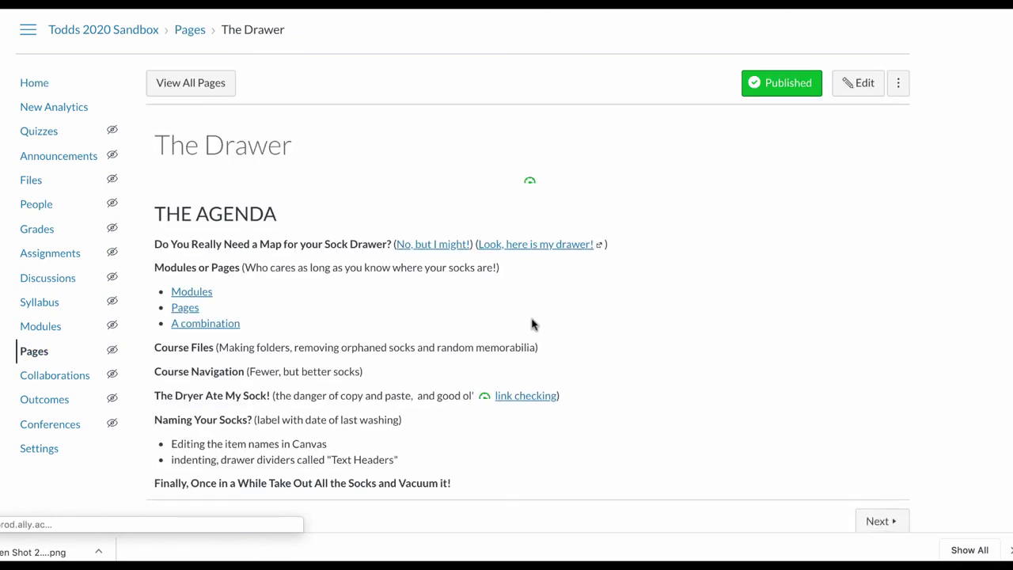
{"action": "scroll", "coordinate": [531, 323], "scroll_direction": "down", "scroll_amount": 1}
{"action": "scroll", "coordinate": [535, 323], "scroll_direction": "down", "scroll_amount": 5}
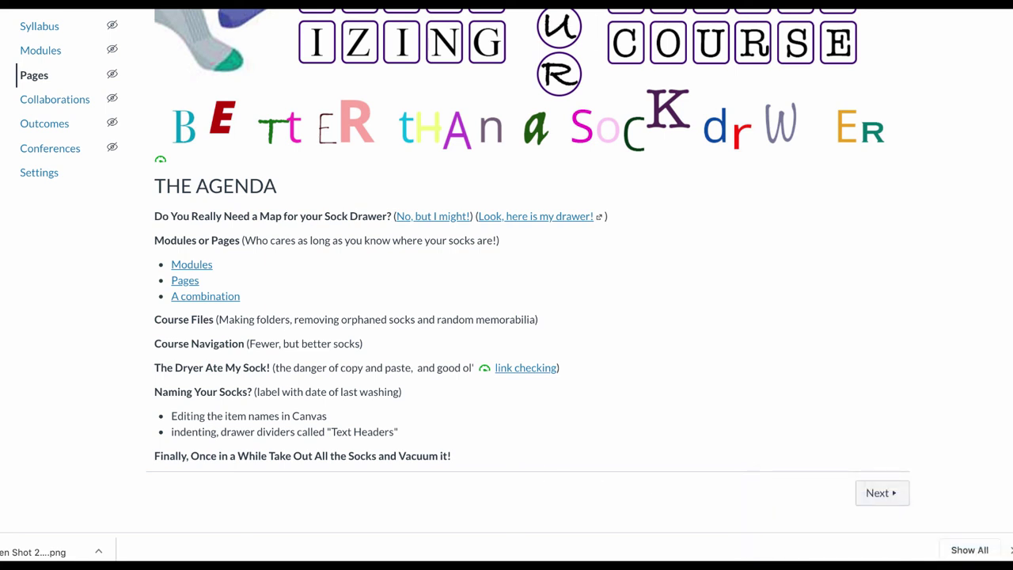
{"action": "scroll", "coordinate": [949, 428], "scroll_direction": "up", "scroll_amount": 1}
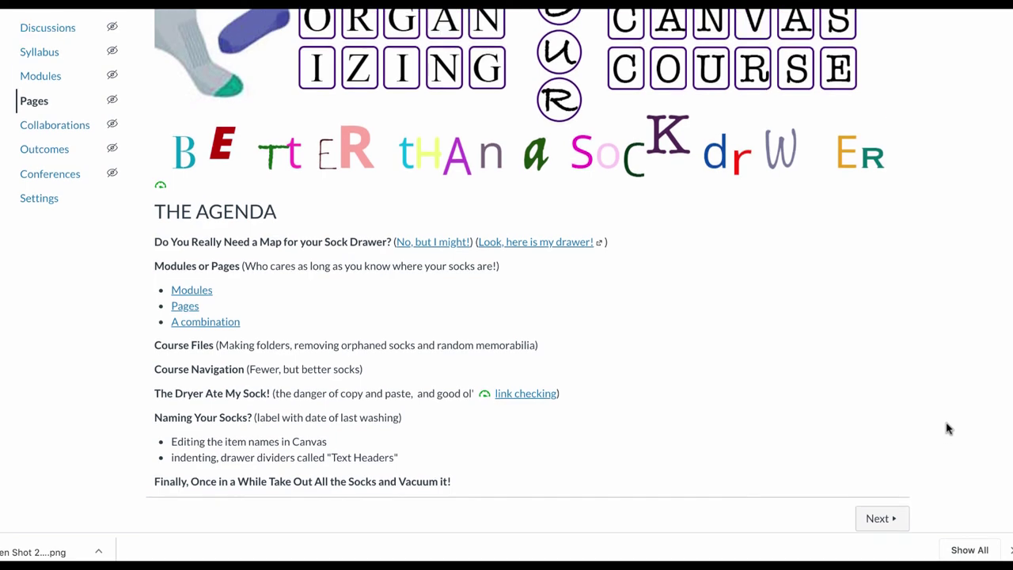
{"action": "scroll", "coordinate": [949, 428], "scroll_direction": "up", "scroll_amount": 5}
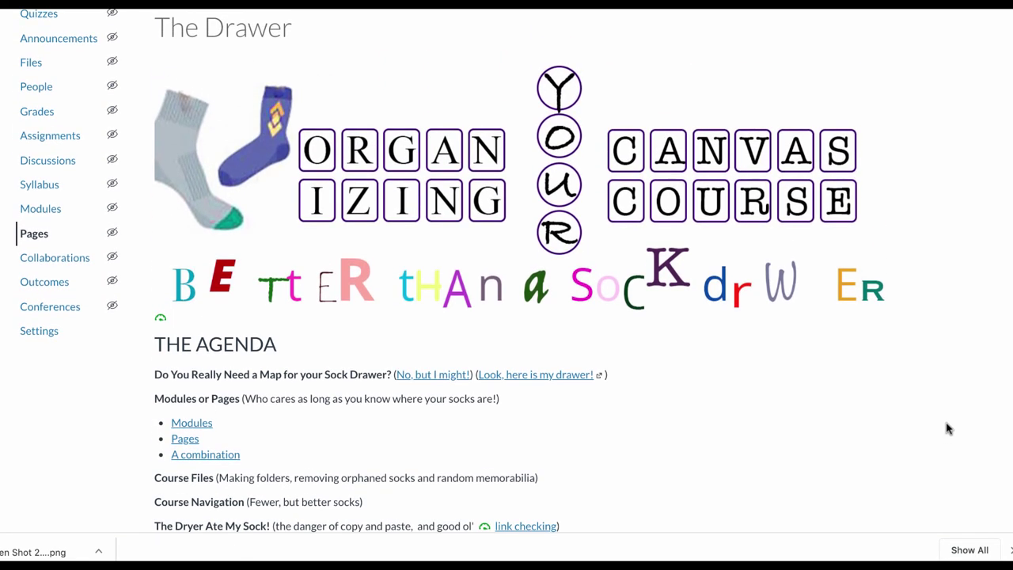